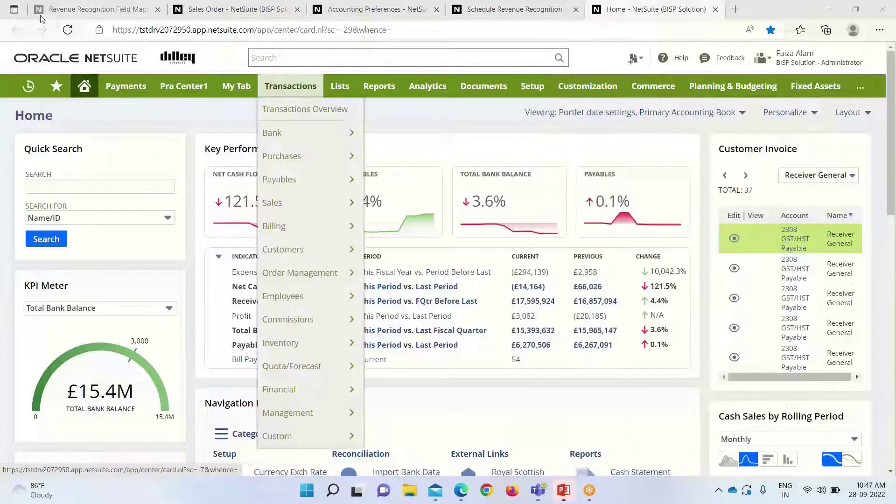
# Save the Revenue Recognition Field Mapping page and close its browser tab.
pyautogui.click(93, 9)
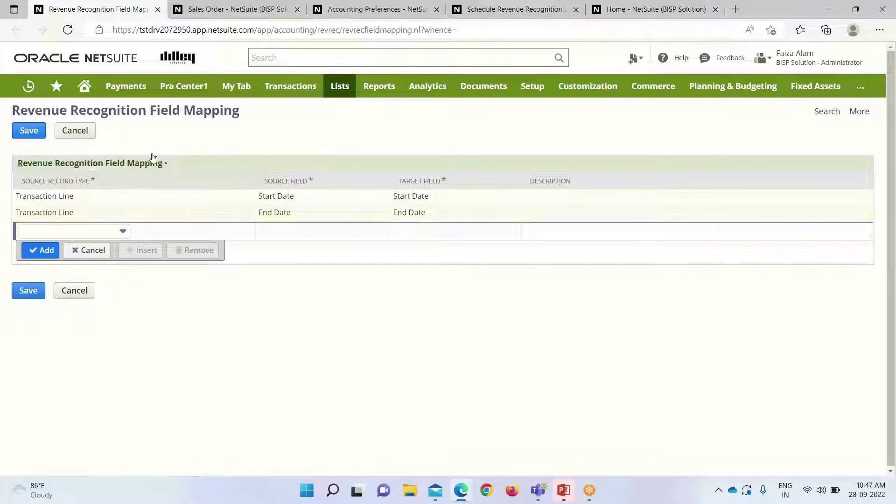
pyautogui.click(36, 127)
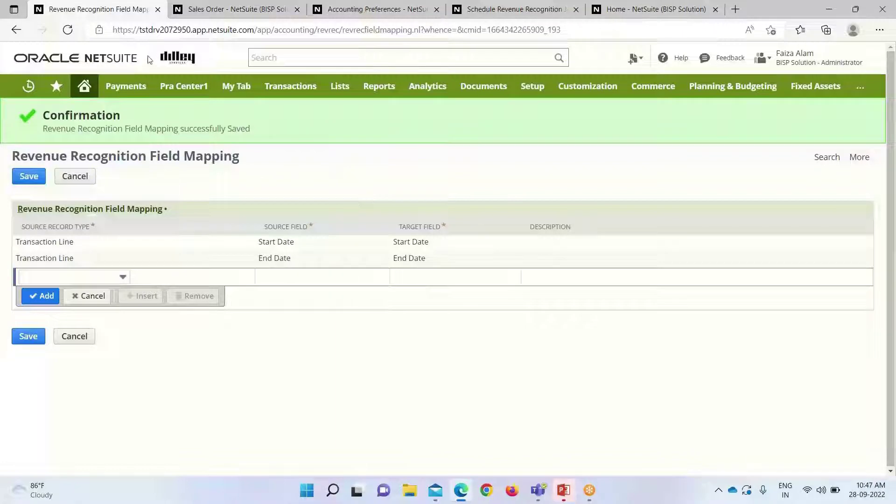
pyautogui.click(156, 9)
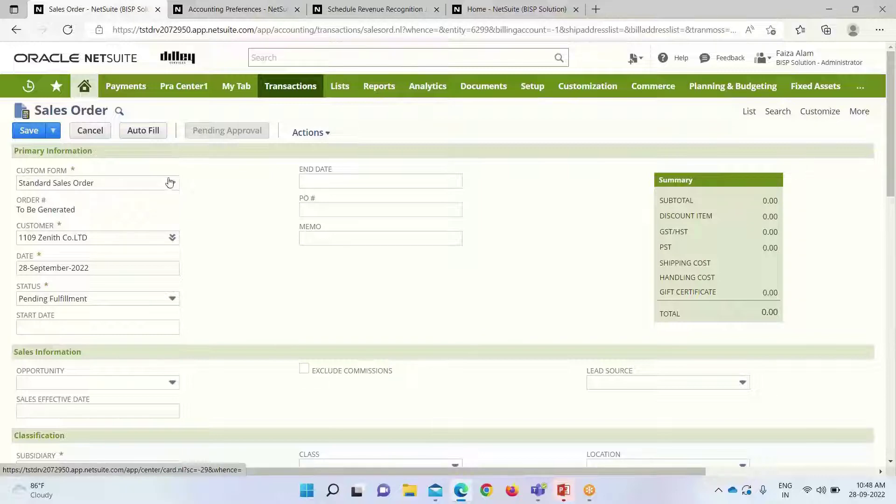
# Select item Extension#005 for the first item line of the new sales order.
pyautogui.scroll(-1, 203, 271)
pyautogui.scroll(-1, 204, 272)
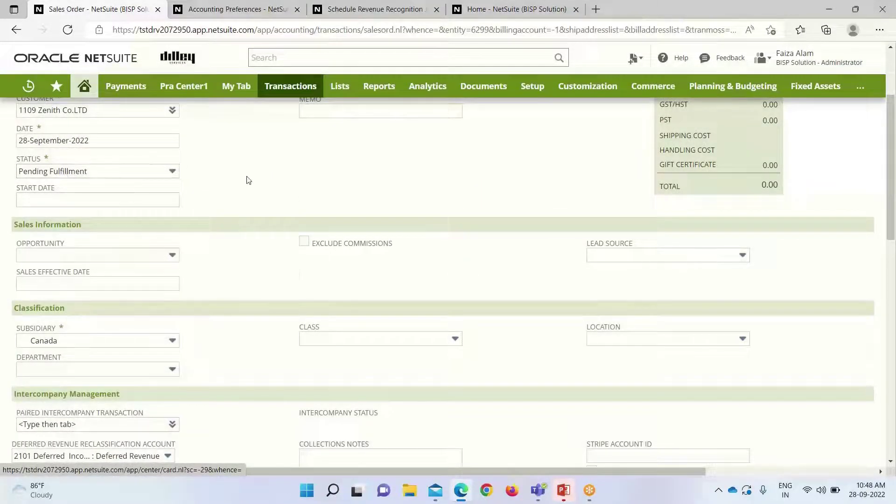
pyautogui.scroll(-11, 247, 180)
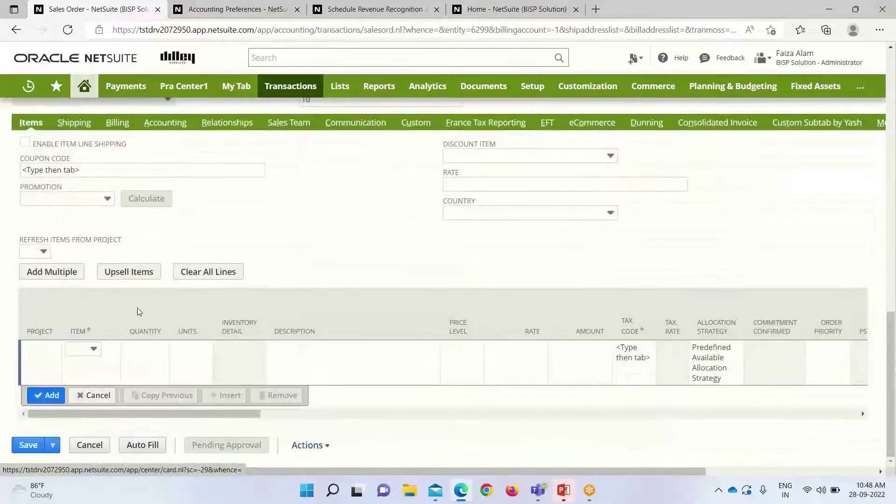
pyautogui.click(91, 351)
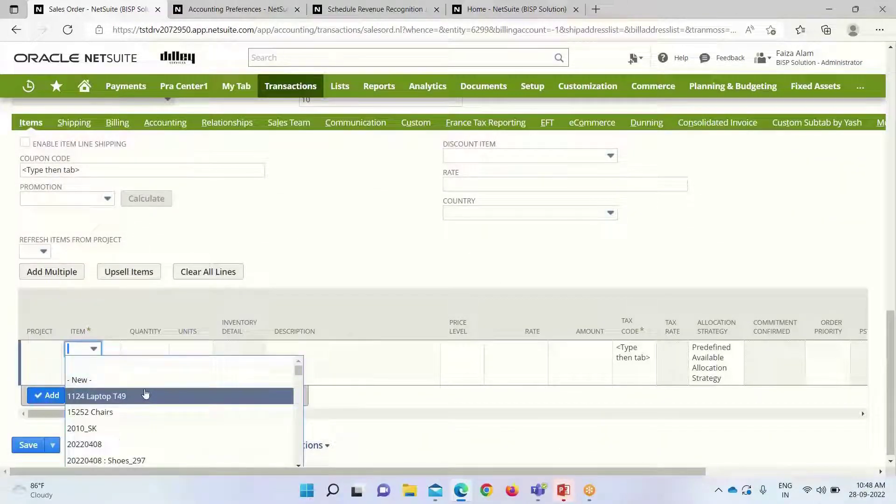
pyautogui.write('Exter')
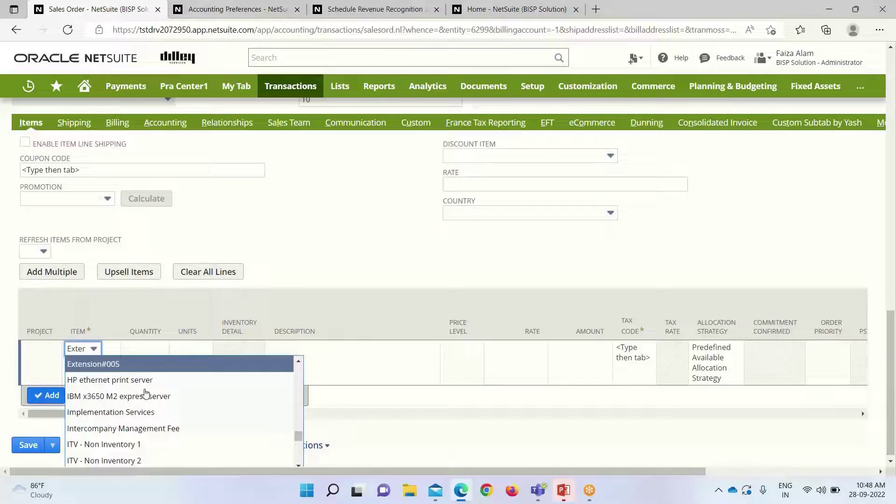
pyautogui.click(138, 364)
# Set the Extension#005 line's quantity to 1 and its rate to 1,000.
pyautogui.write('3')
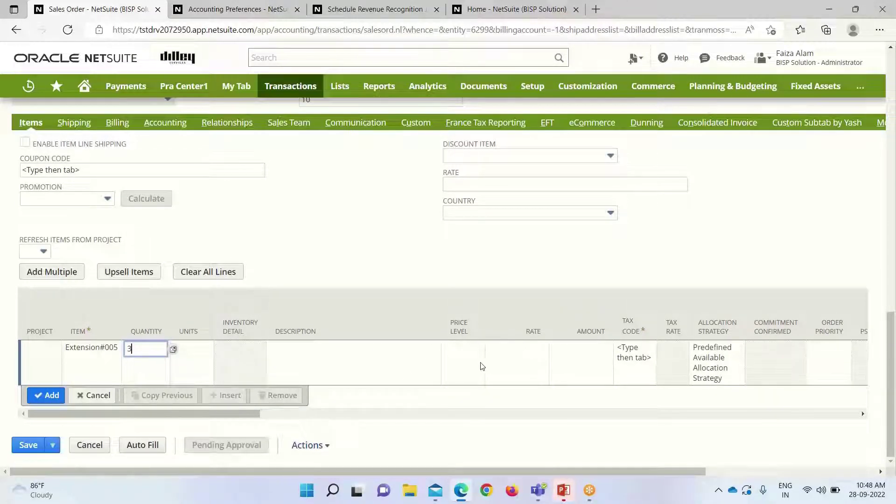
pyautogui.click(526, 352)
pyautogui.write('2')
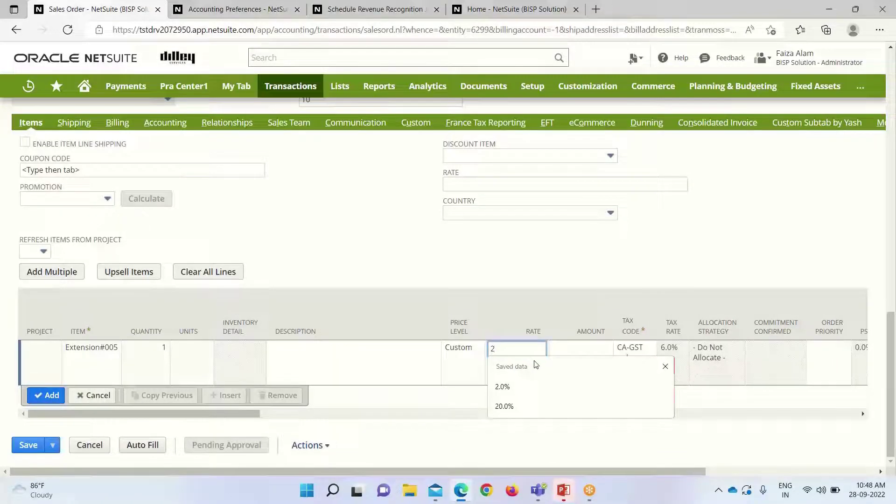
pyautogui.write('000')
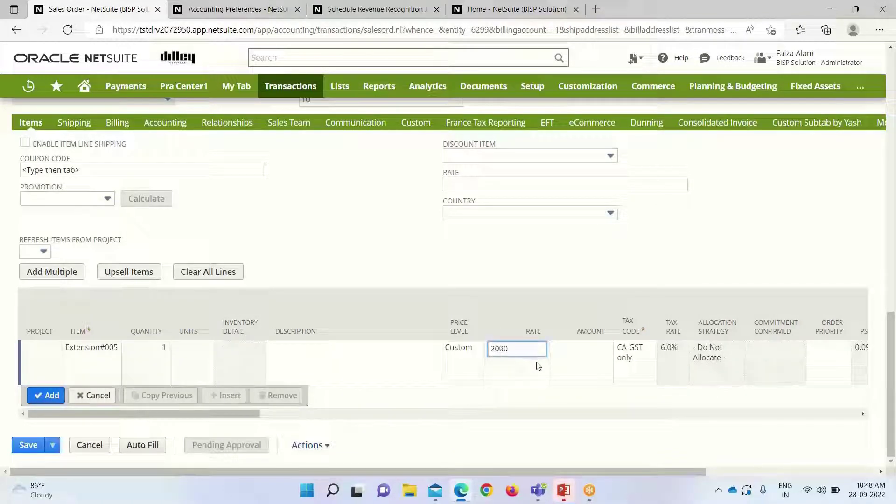
pyautogui.write('1000')
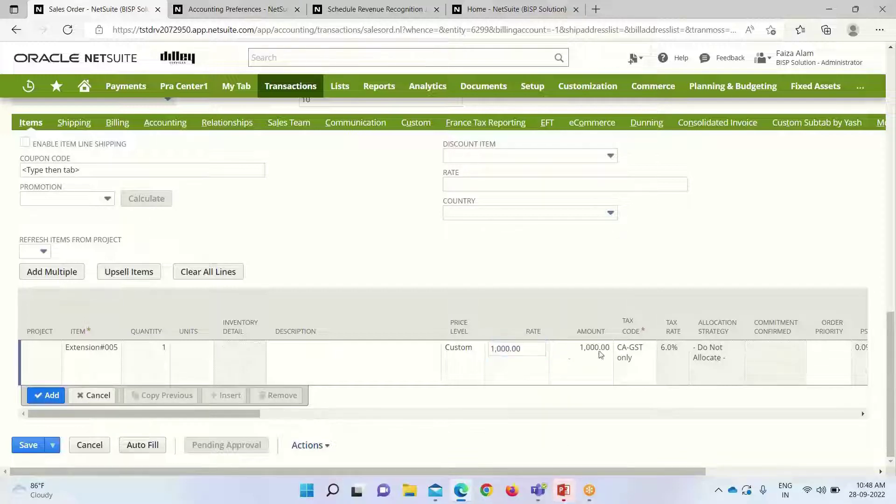
# Change the Extension#005 line's tax code to the "." entry.
pyautogui.click(623, 353)
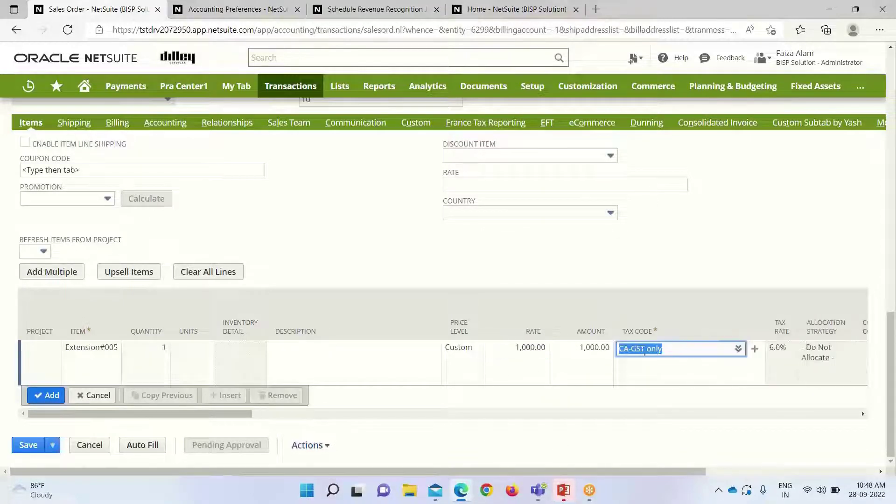
pyautogui.click(738, 349)
pyautogui.click(724, 334)
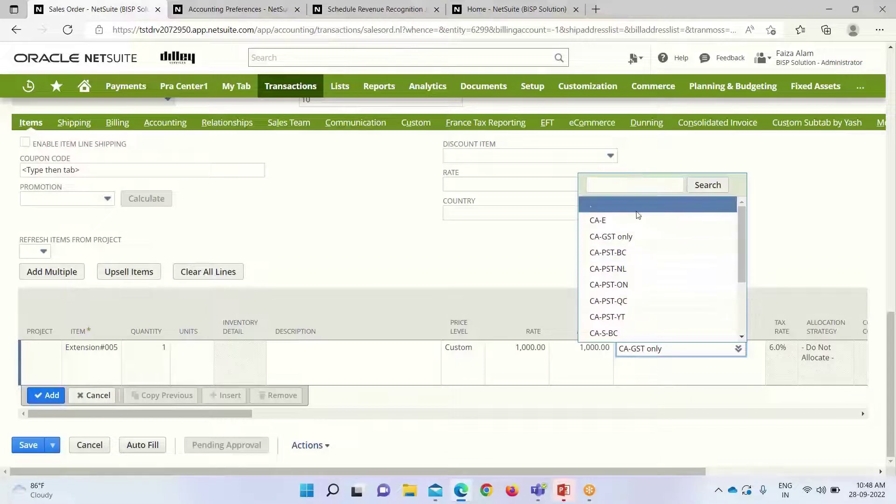
pyautogui.click(596, 208)
# Set the Extension#005 line's revenue recognition start date to 28 September 2022.
pyautogui.moveTo(246, 411); pyautogui.dragTo(443, 403)
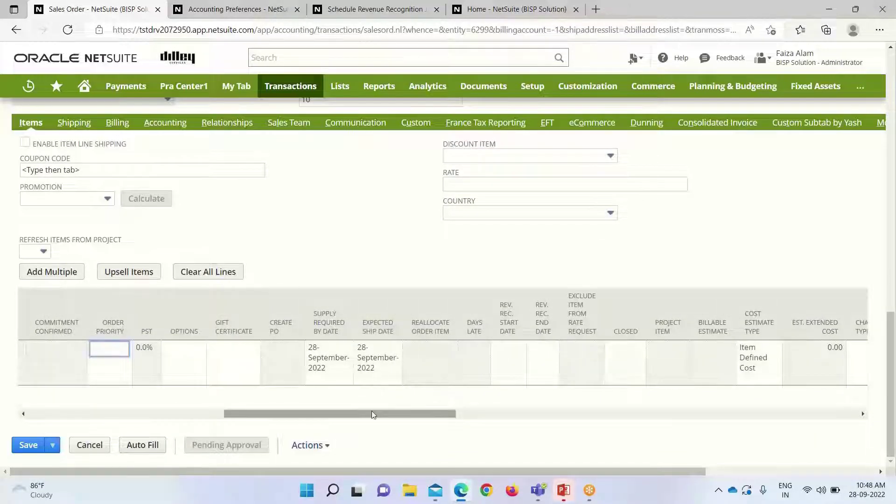
pyautogui.moveTo(377, 410); pyautogui.dragTo(453, 407)
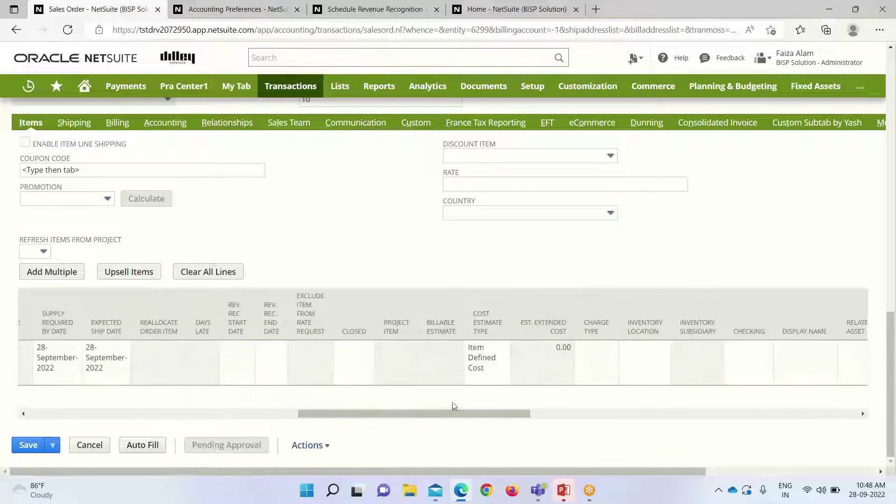
pyautogui.click(239, 351)
pyautogui.click(277, 349)
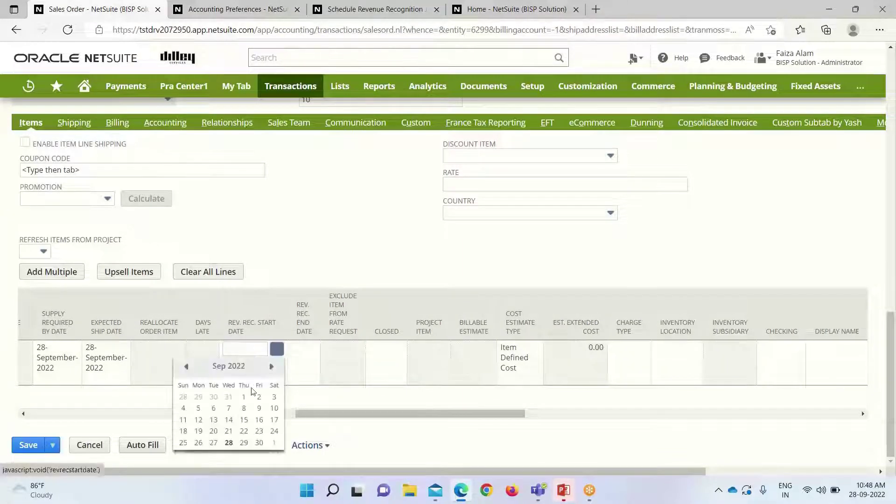
pyautogui.click(229, 442)
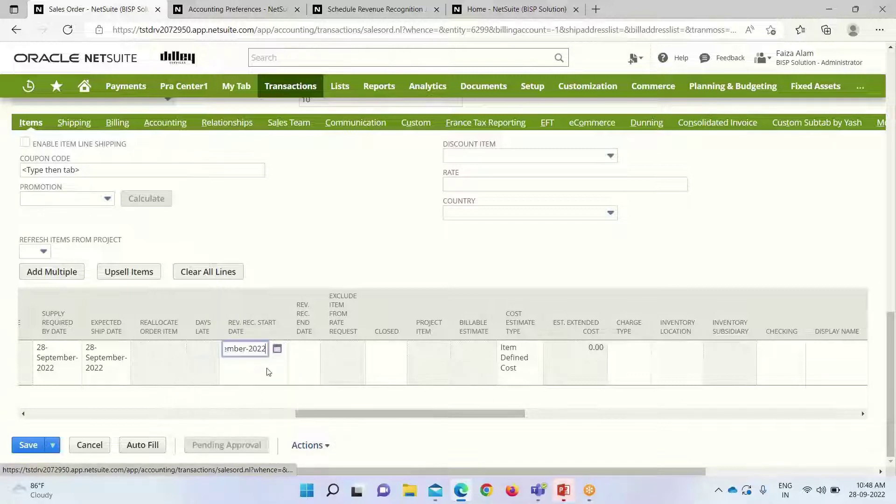
# Set the Extension#005 line's revenue recognition end date to 27 September 2023.
pyautogui.click(299, 355)
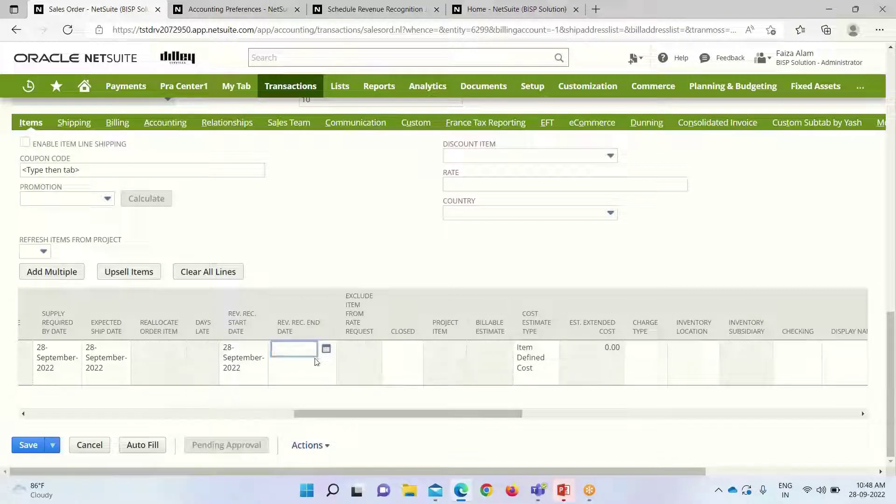
pyautogui.click(326, 350)
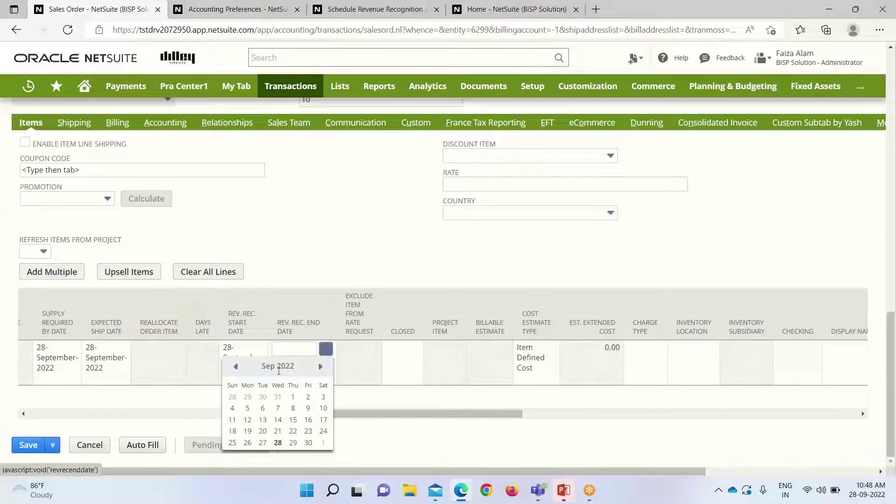
pyautogui.click(265, 444)
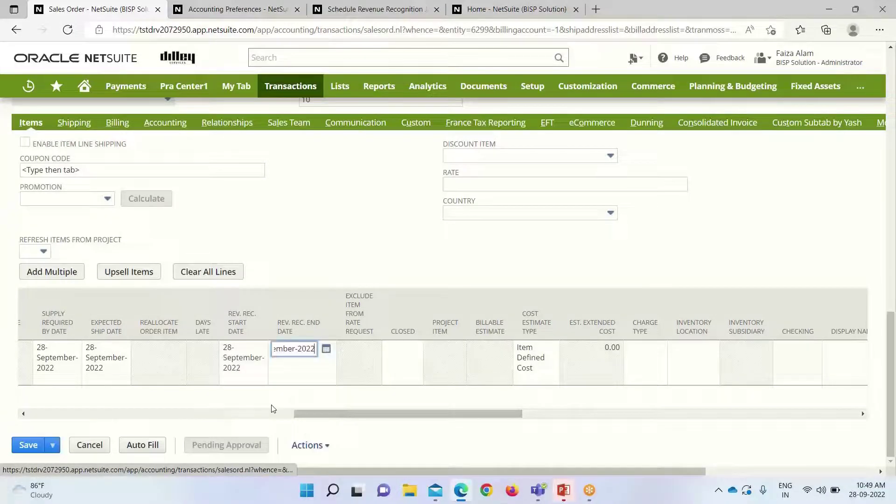
pyautogui.click(322, 351)
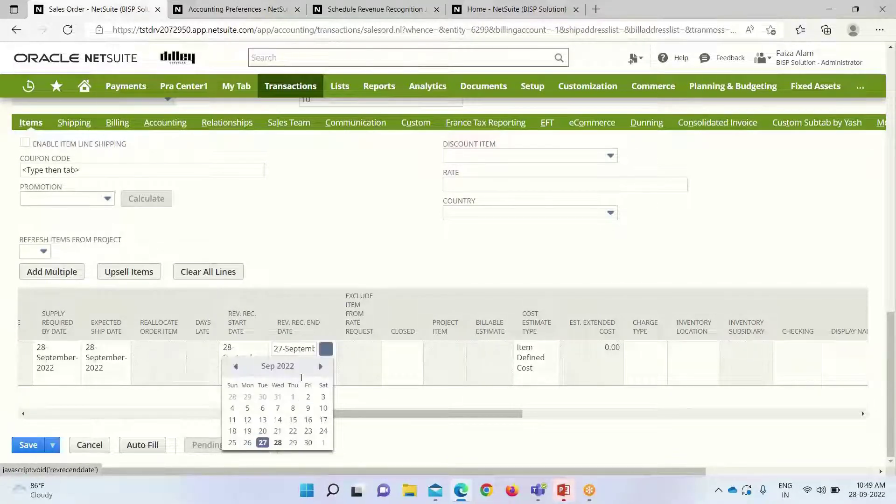
pyautogui.click(311, 350)
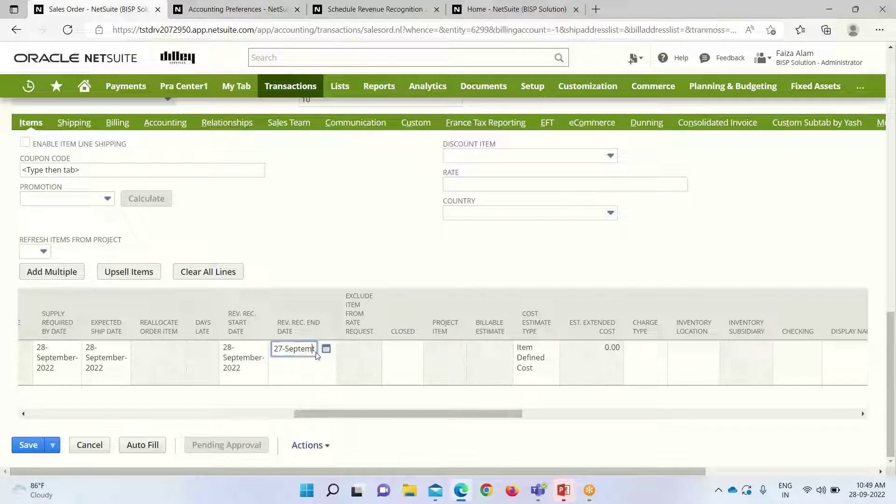
pyautogui.press('Right')
pyautogui.press('Right')
pyautogui.press('Right')
pyautogui.press('Right')
pyautogui.press('Right')
pyautogui.press('Right')
pyautogui.press('Right')
pyautogui.press('Right')
pyautogui.press('BackSpace')
pyautogui.write('3')
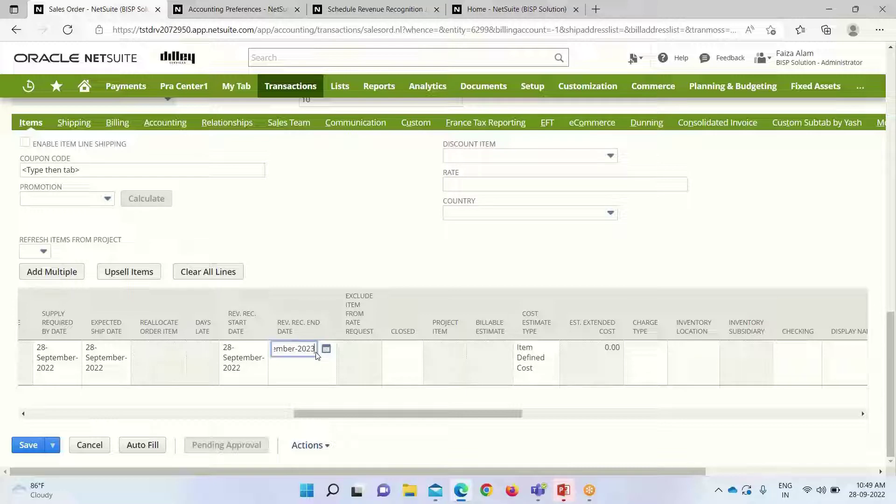
# Add the completed Extension#005 line to the order, save the sales order and look over the saved record.
pyautogui.moveTo(463, 413); pyautogui.dragTo(648, 412)
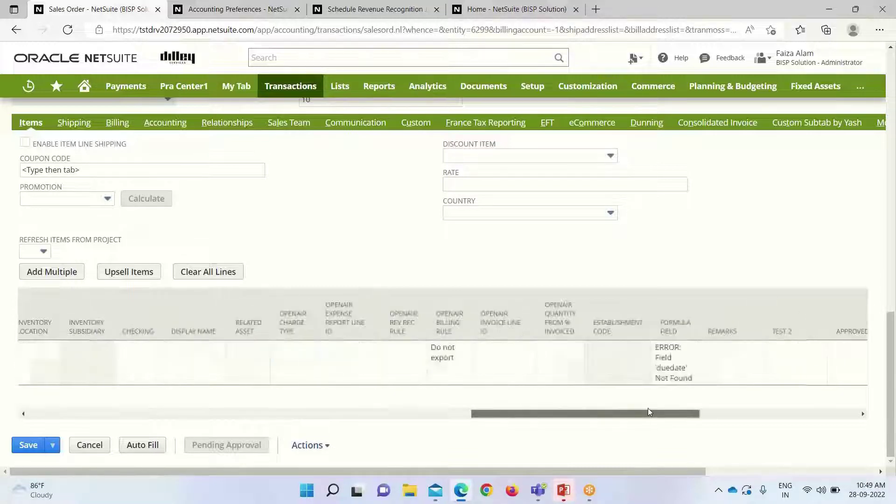
pyautogui.click(565, 362)
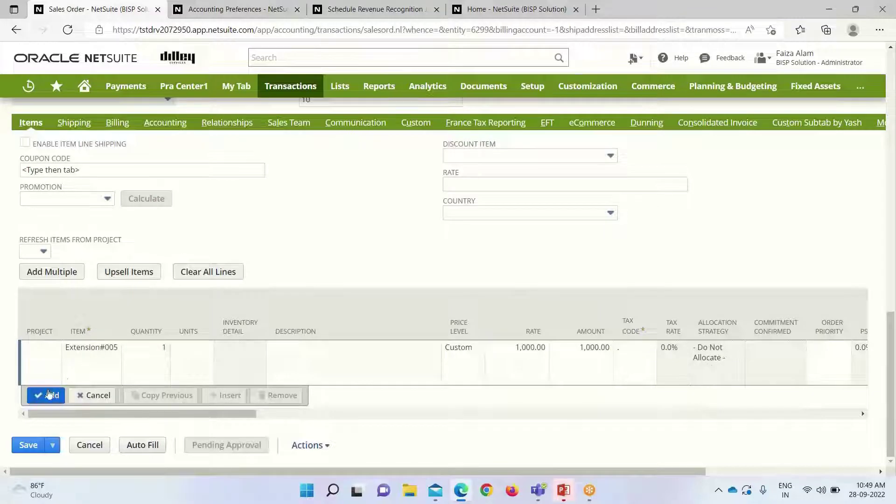
pyautogui.click(49, 395)
pyautogui.scroll(2, 399, 301)
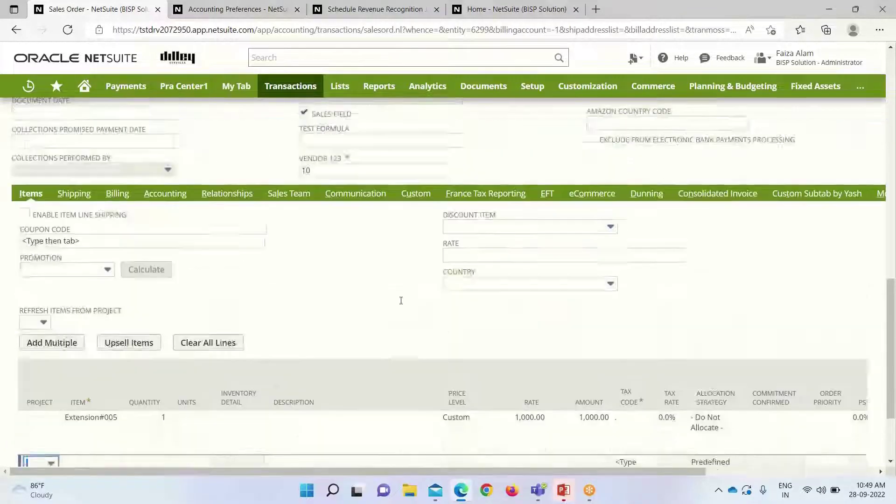
pyautogui.scroll(8, 401, 300)
pyautogui.scroll(5, 401, 301)
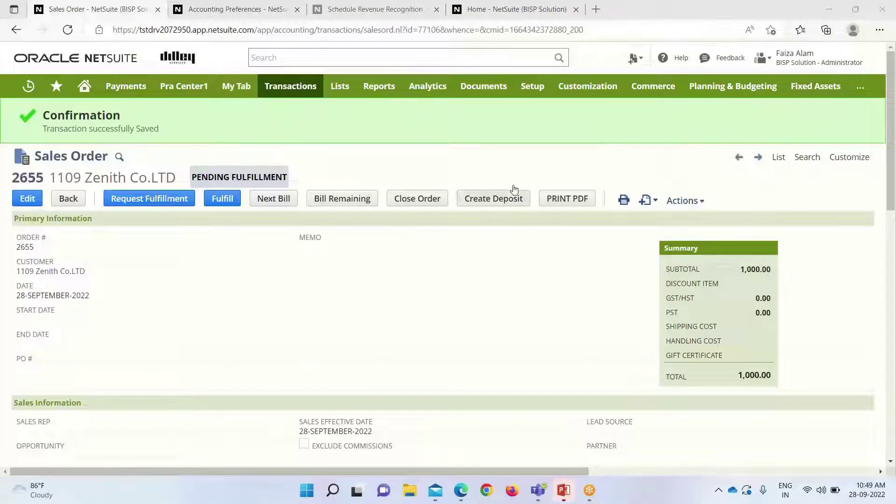
pyautogui.scroll(-15, 338, 248)
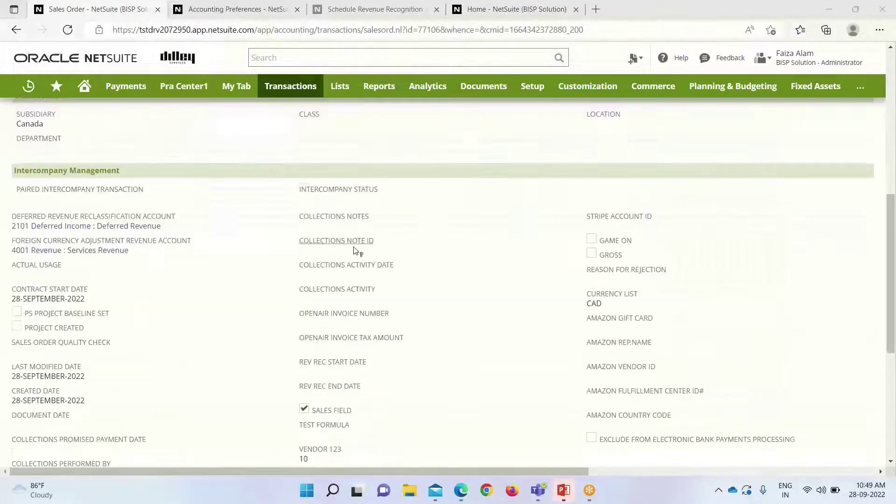
pyautogui.scroll(15, 359, 248)
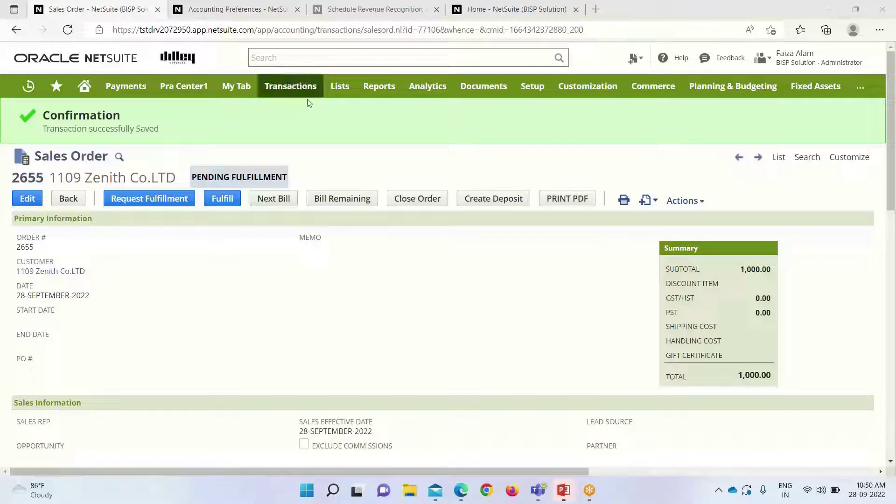
# Examine the revenue recognition settings in Accounting Preferences and check the Revenue Arrangement Update Frequency options, keeping Manual.
pyautogui.moveTo(537, 97)
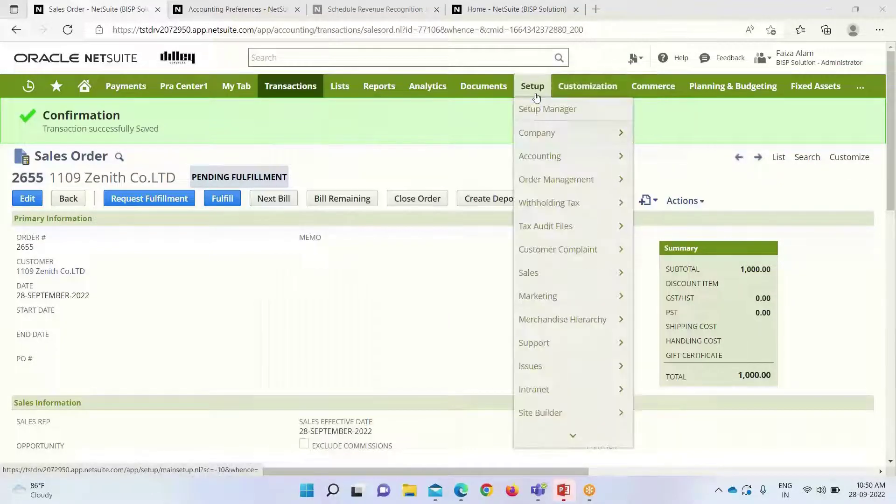
pyautogui.moveTo(540, 154)
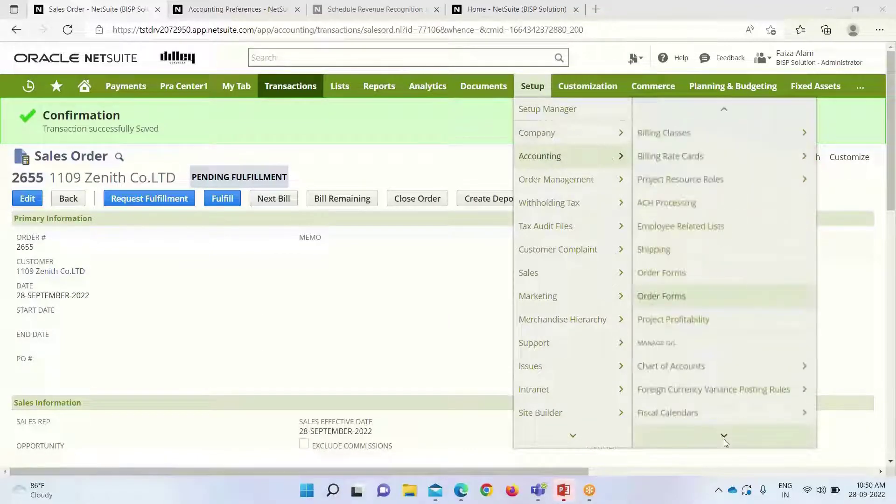
pyautogui.moveTo(724, 439)
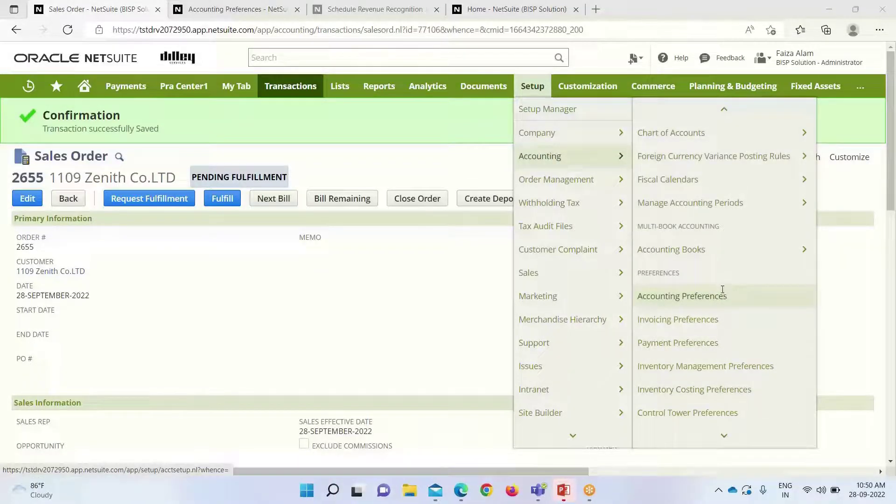
pyautogui.click(218, 7)
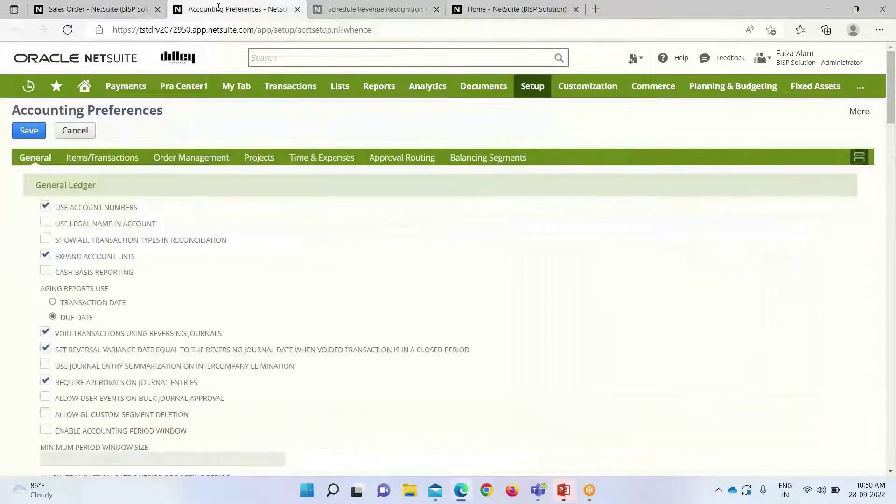
pyautogui.scroll(-20, 154, 215)
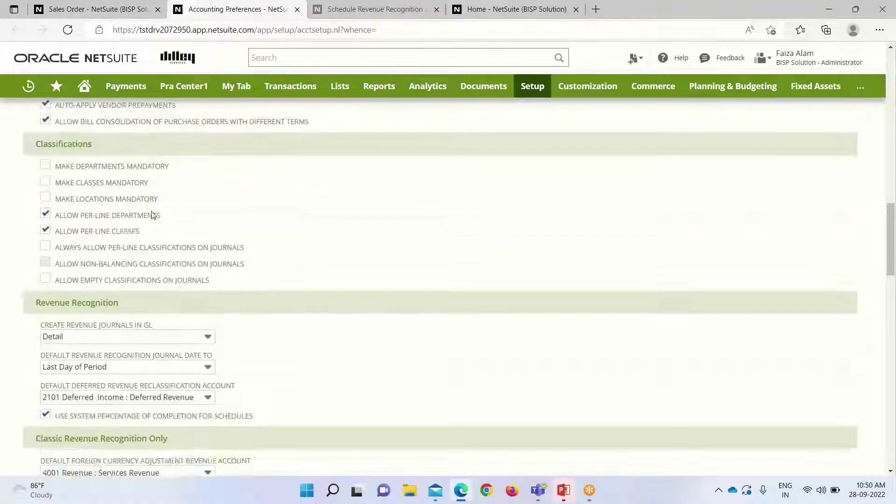
pyautogui.scroll(-15, 153, 215)
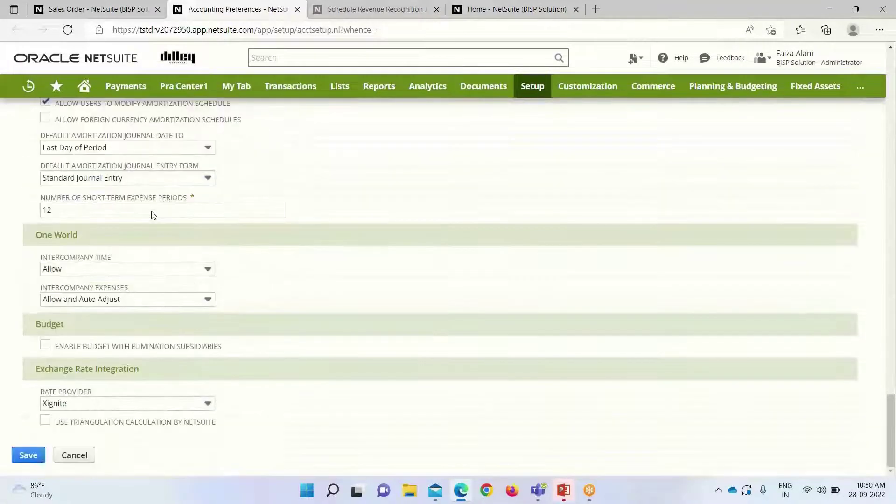
pyautogui.scroll(8, 153, 215)
pyautogui.scroll(10, 151, 215)
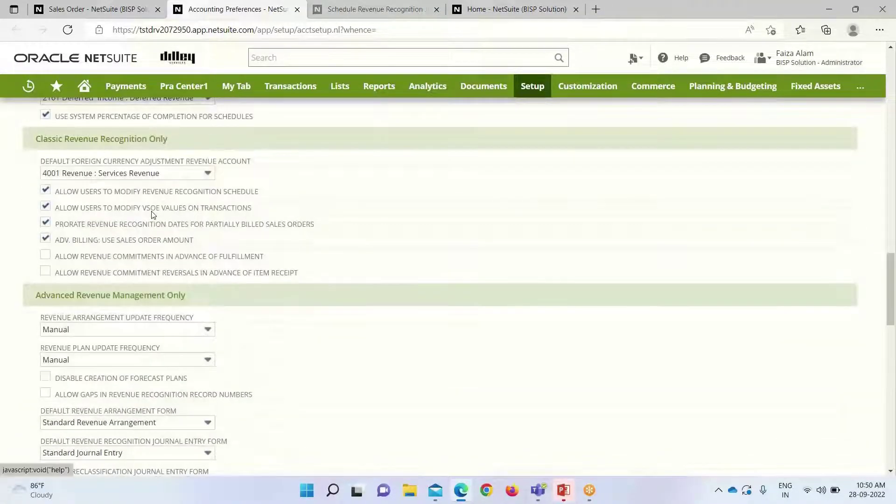
pyautogui.scroll(-3, 151, 215)
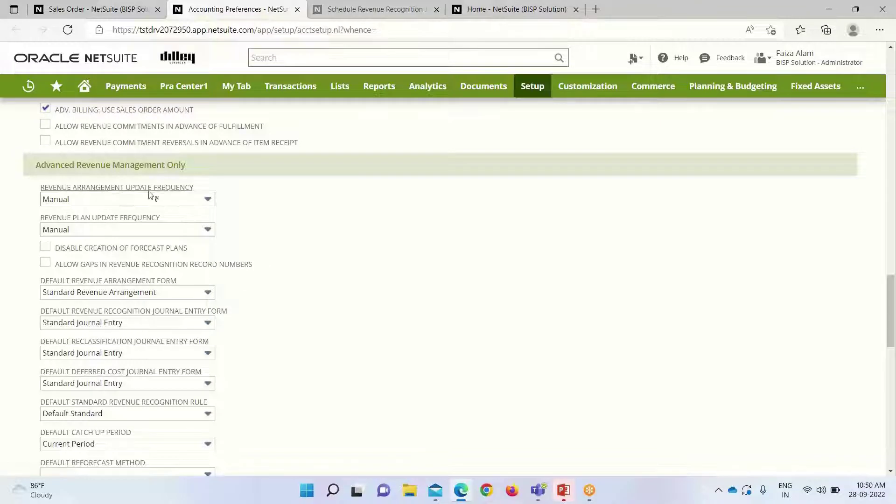
pyautogui.click(204, 202)
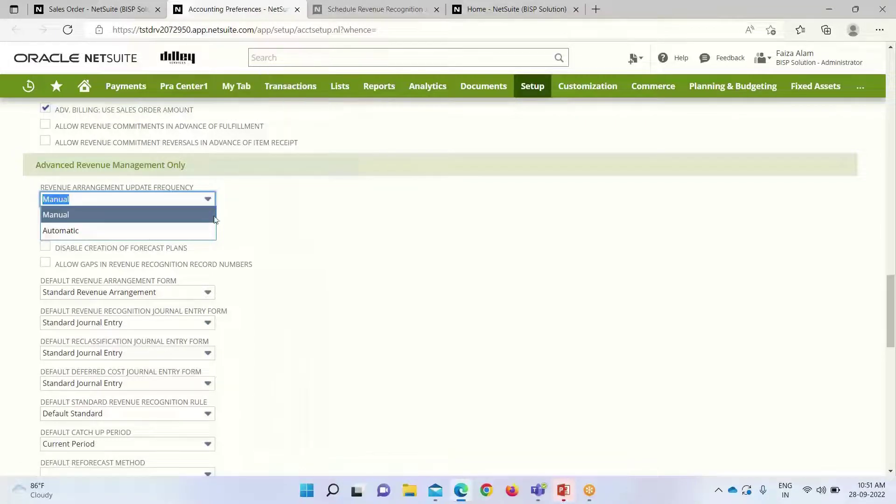
pyautogui.click(103, 214)
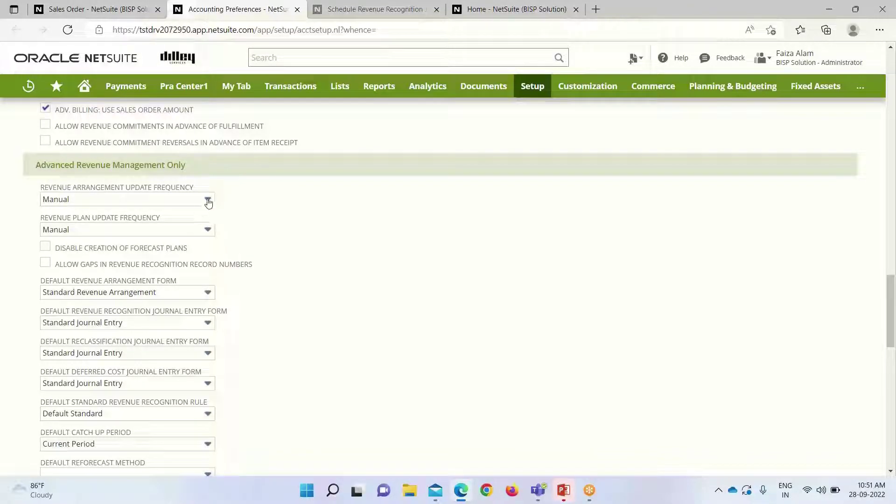
# Open Update Revenue Arrangements and Revenue Recognition Plans and look over the list of submitted processes.
pyautogui.scroll(15, 285, 89)
pyautogui.moveTo(279, 92)
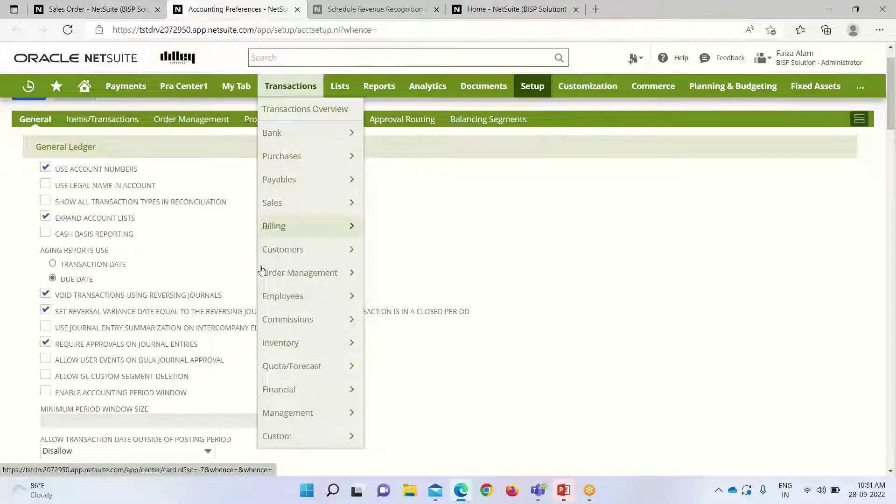
pyautogui.moveTo(298, 411)
pyautogui.moveTo(326, 394)
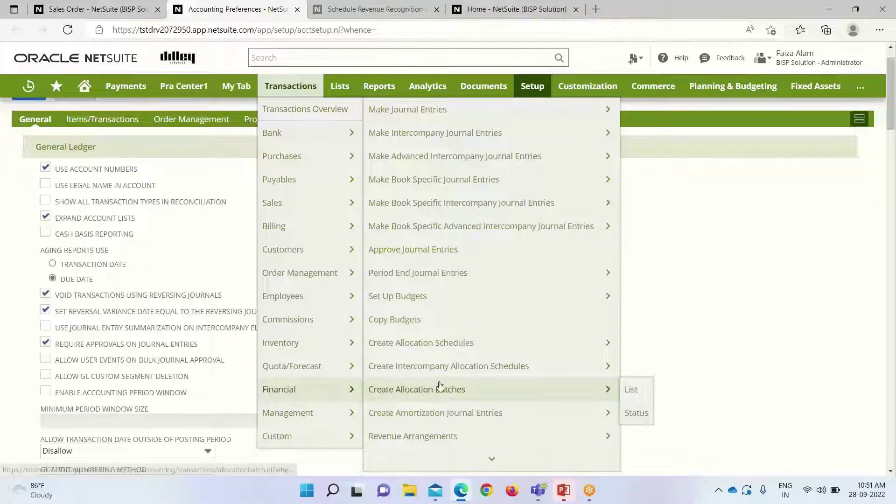
pyautogui.scroll(-3, 442, 394)
pyautogui.scroll(-1, 441, 394)
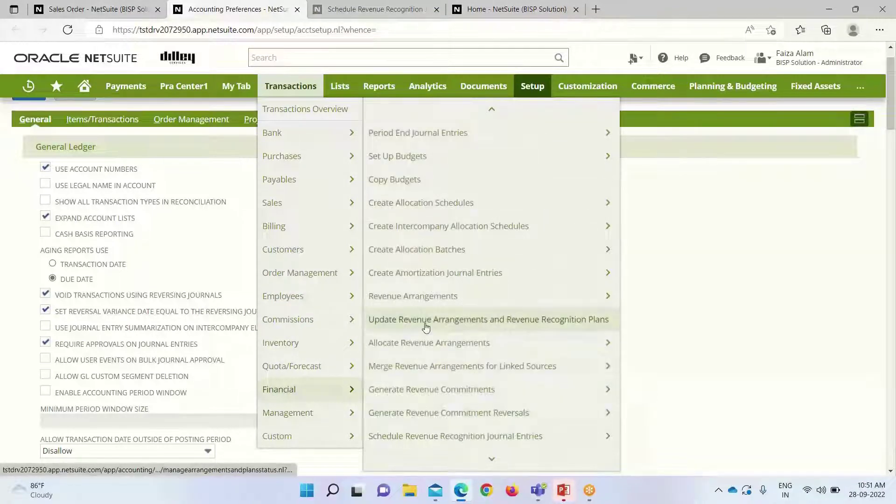
pyautogui.click(487, 327)
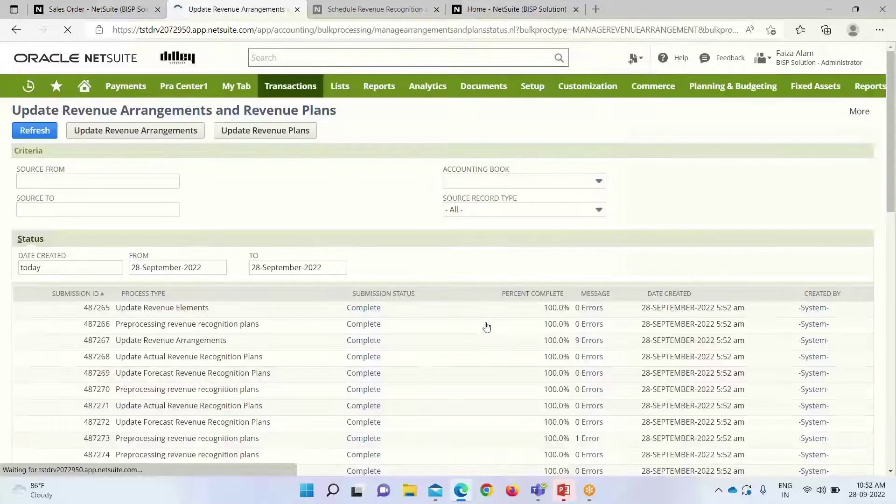
pyautogui.scroll(-1, 418, 263)
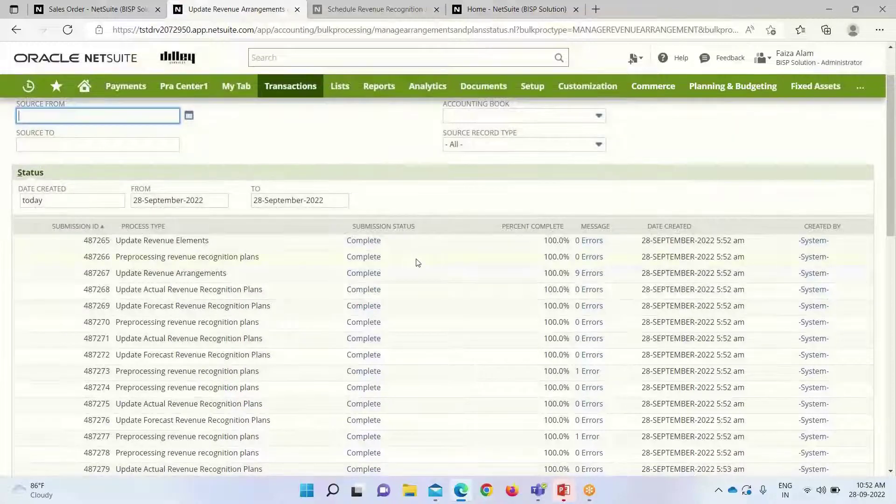
pyautogui.scroll(1, 417, 263)
pyautogui.scroll(-15, 418, 263)
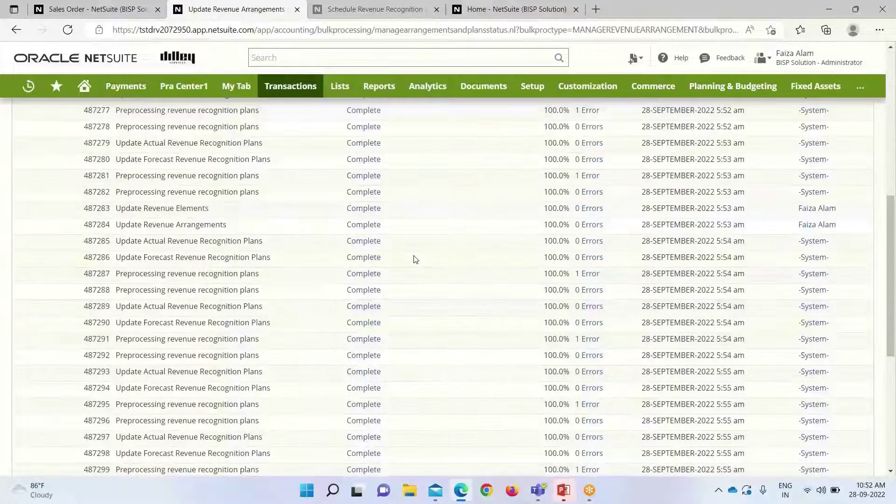
pyautogui.scroll(3, 416, 260)
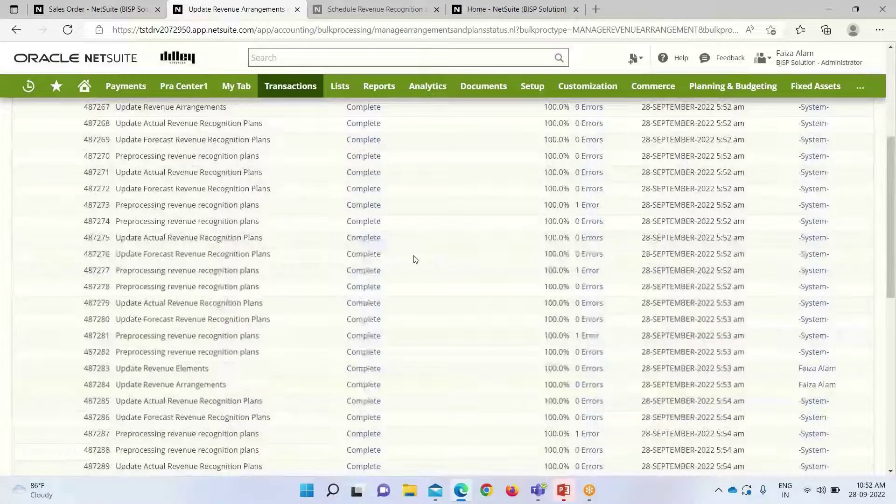
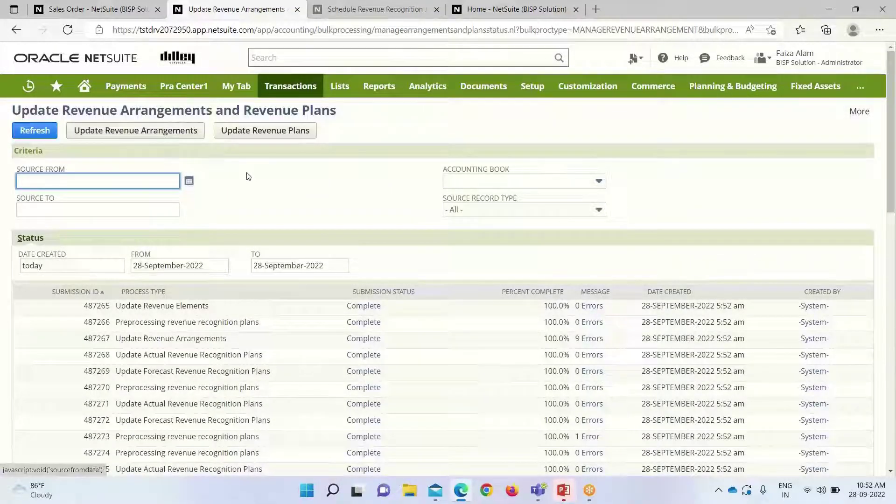
# Update the revenue arrangements for source dates from 28 September 2022 to 28 September 2022.
pyautogui.click(188, 182)
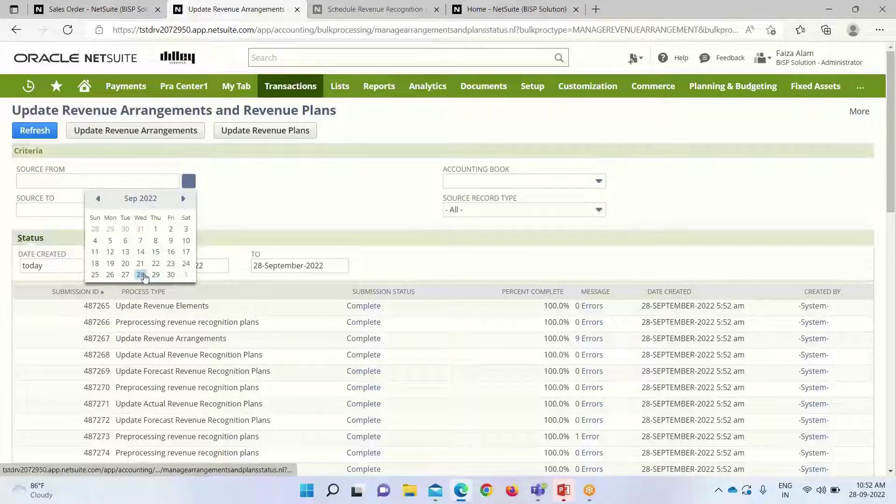
pyautogui.click(144, 277)
pyautogui.click(189, 209)
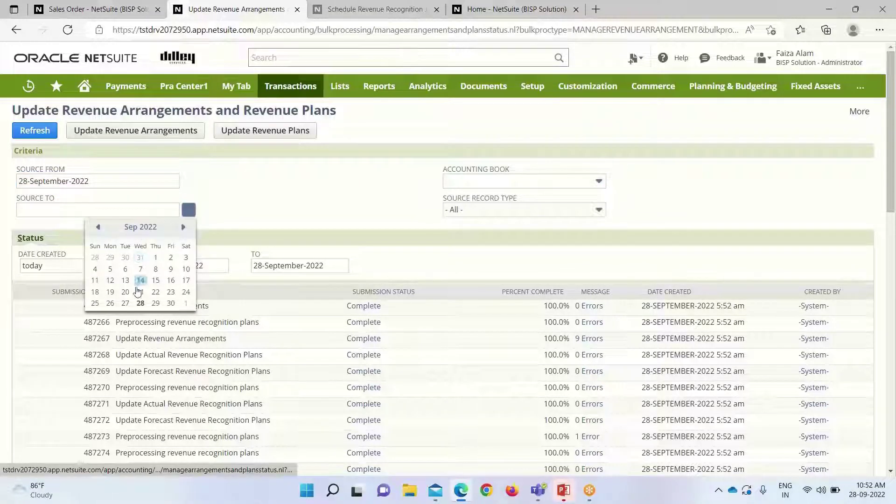
pyautogui.click(140, 303)
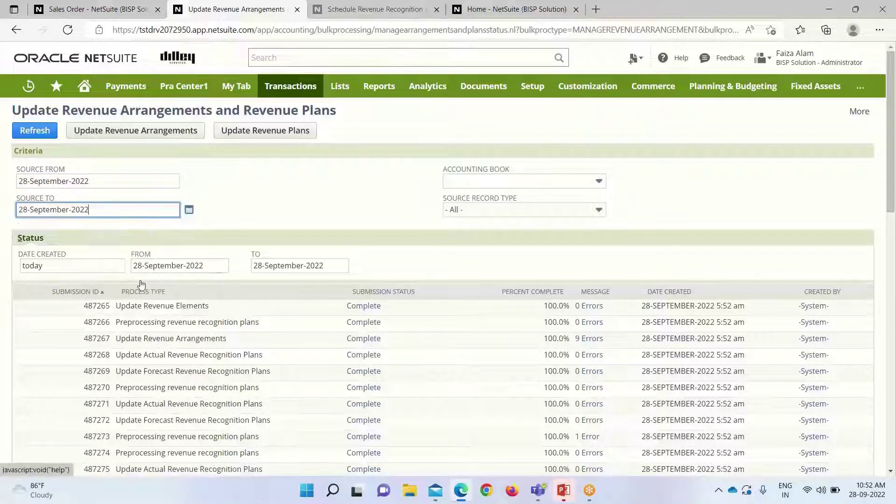
pyautogui.click(135, 132)
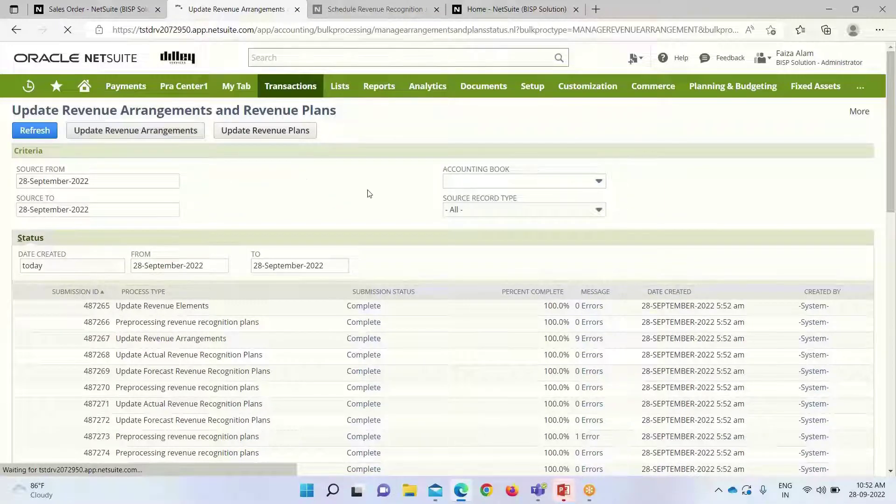
pyautogui.scroll(-20, 369, 193)
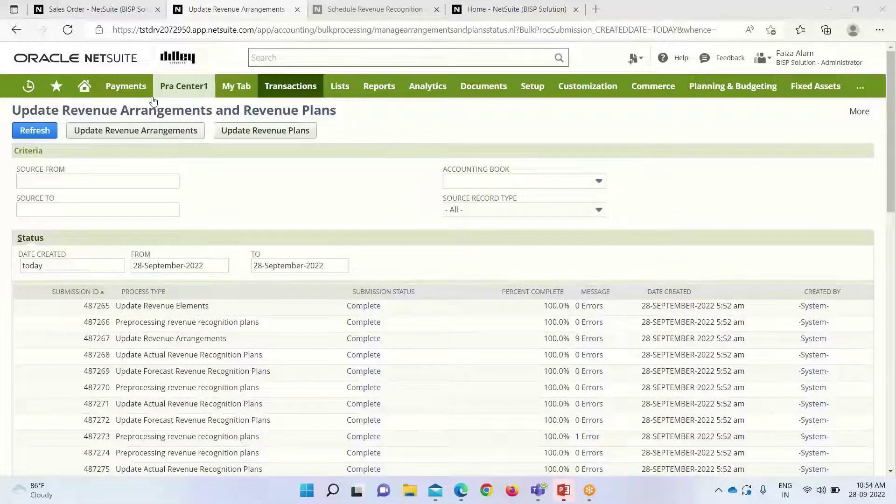
# Update the revenue plans for source dates from 28 September 2022 to 28 September 2022.
pyautogui.click(189, 180)
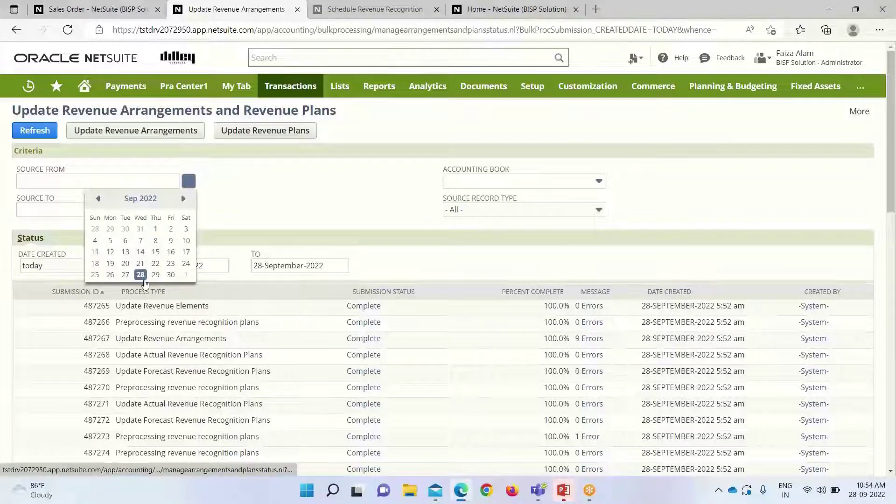
pyautogui.click(140, 274)
pyautogui.click(189, 209)
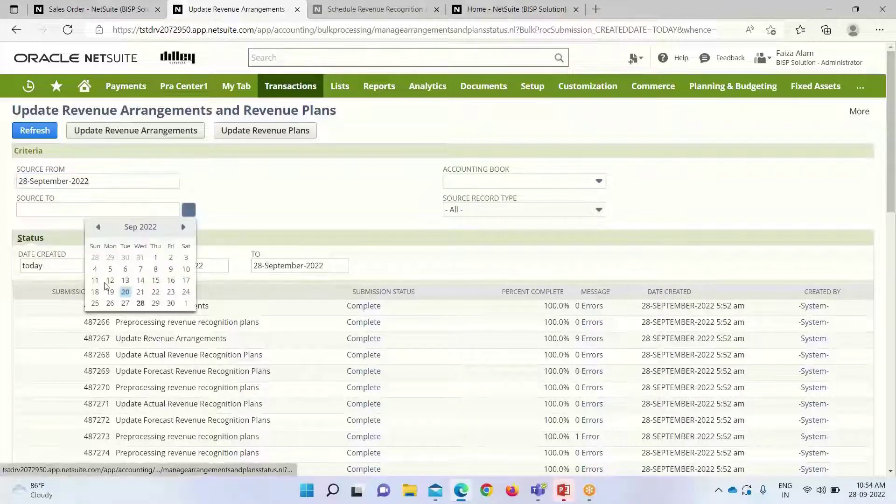
pyautogui.click(140, 302)
pyautogui.click(273, 130)
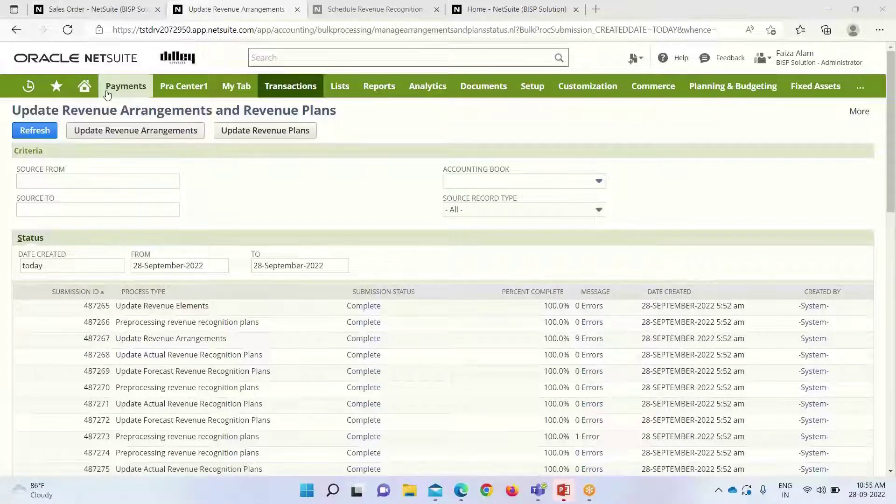
# Reopen the Zenith Co.LTD sales order from the recent records and close the older browser tab showing the same order.
pyautogui.moveTo(81, 89)
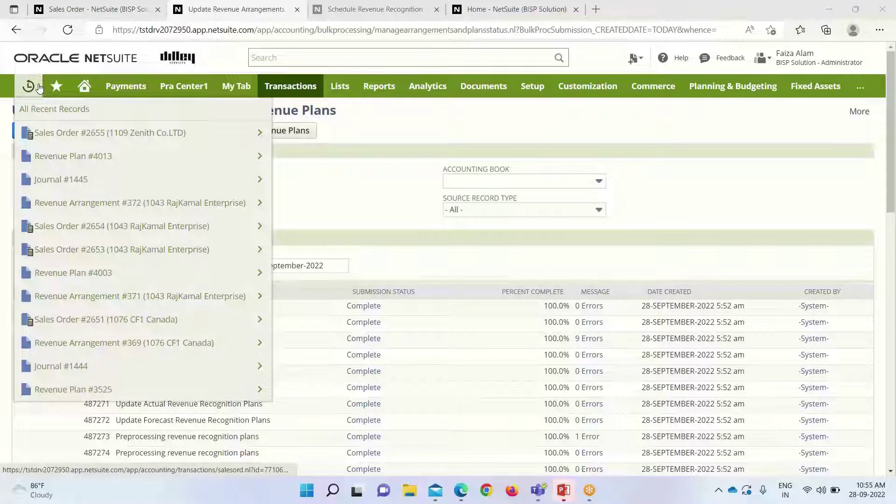
pyautogui.moveTo(29, 85)
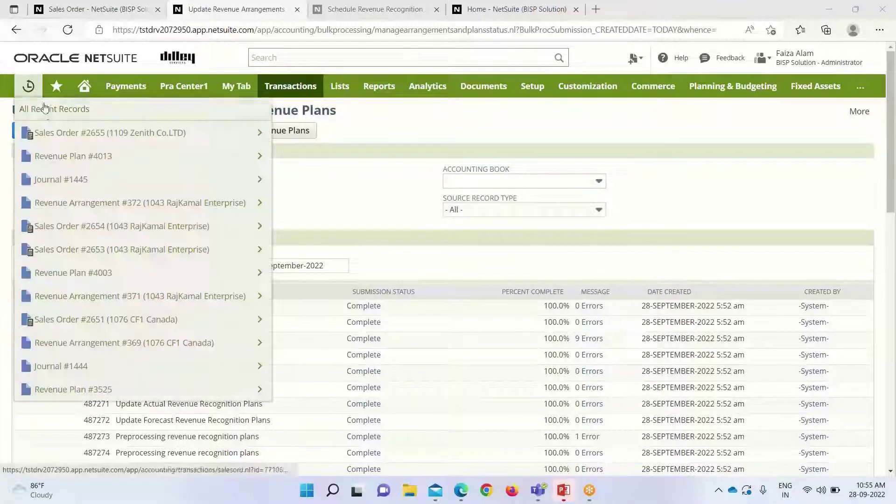
pyautogui.click(64, 139)
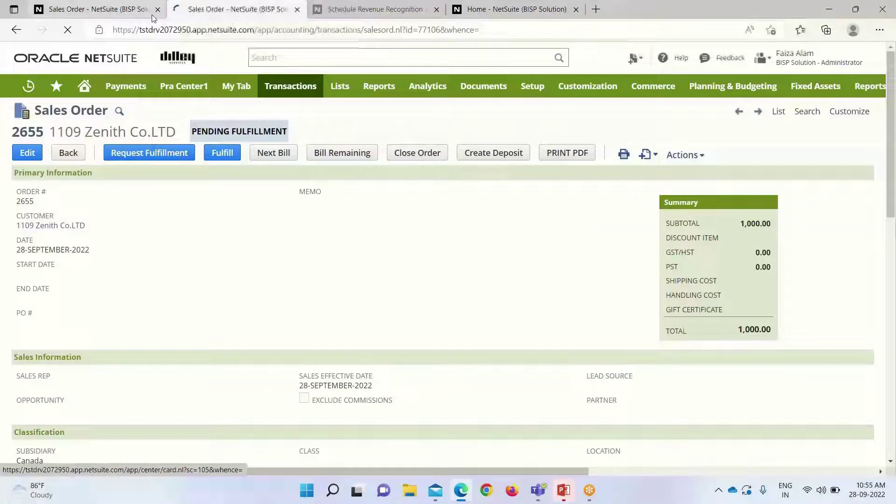
pyautogui.click(158, 9)
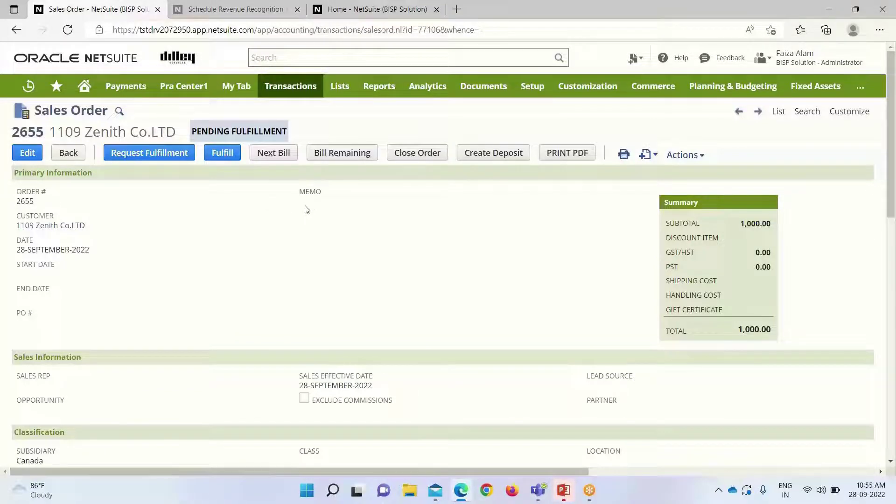
# Open the revenue arrangement linked in the sales order's related records and look over its details and revenue elements.
pyautogui.scroll(-5, 312, 207)
pyautogui.scroll(5, 312, 208)
pyautogui.scroll(-10, 315, 208)
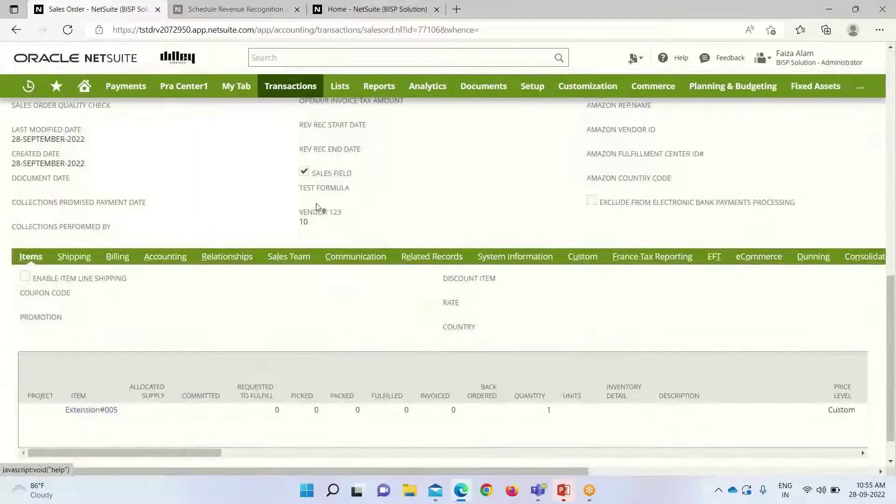
pyautogui.click(405, 256)
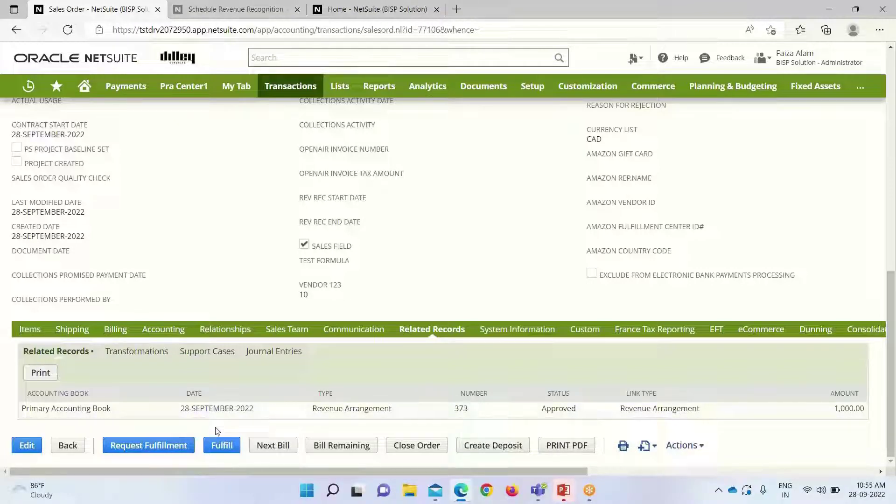
pyautogui.click(208, 409)
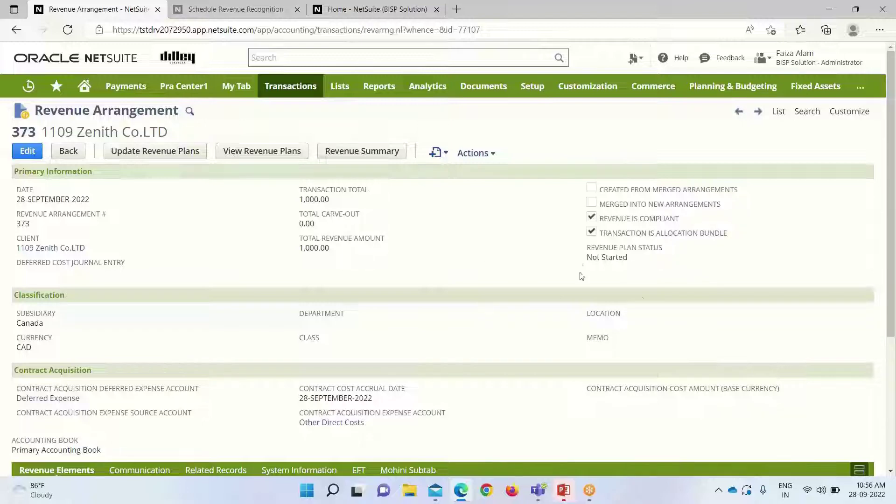
pyautogui.scroll(-1, 502, 215)
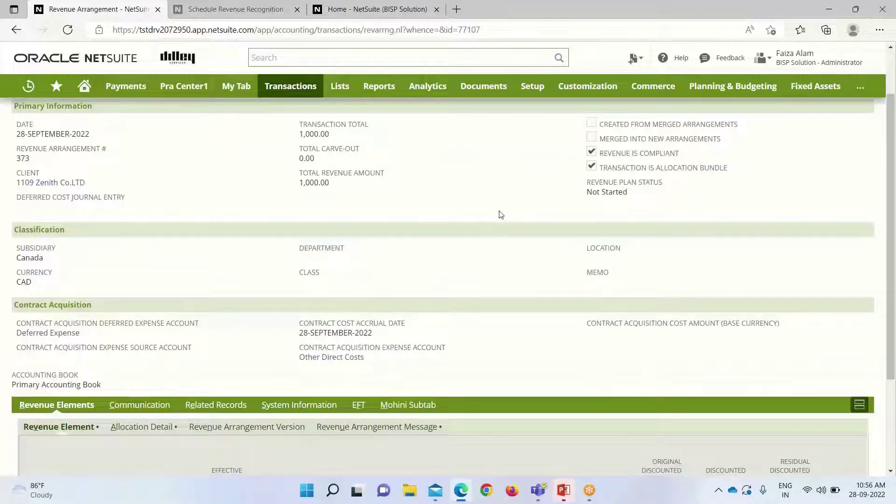
pyautogui.scroll(1, 501, 215)
pyautogui.scroll(-3, 501, 215)
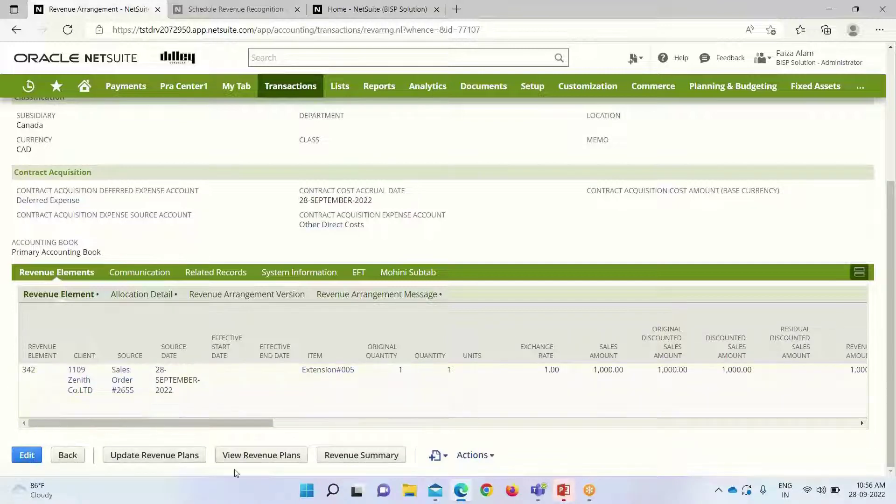
# View the arrangement's revenue plans, examine the Extension#005 plan's details and planned revenue, and close the plan window.
pyautogui.click(272, 456)
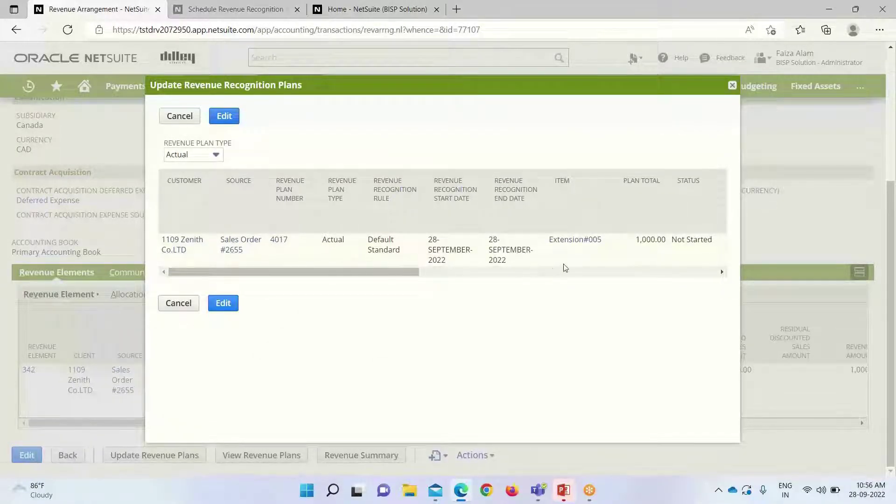
pyautogui.click(278, 241)
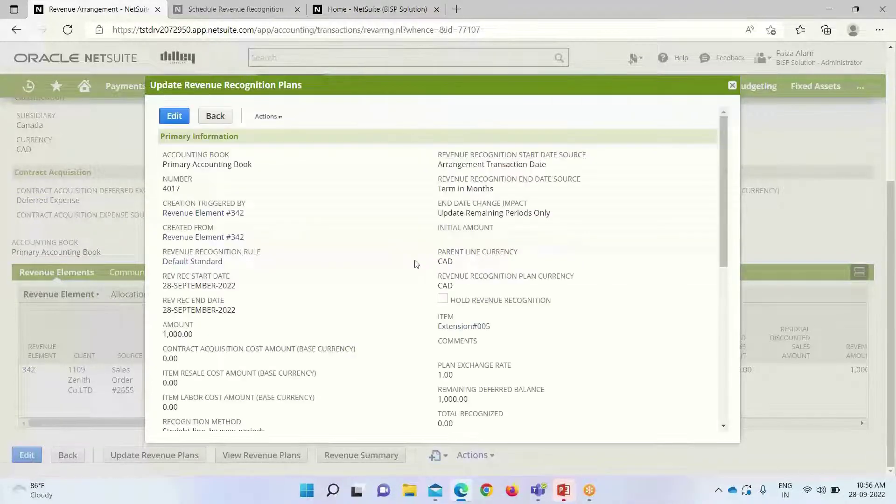
pyautogui.scroll(-7, 372, 278)
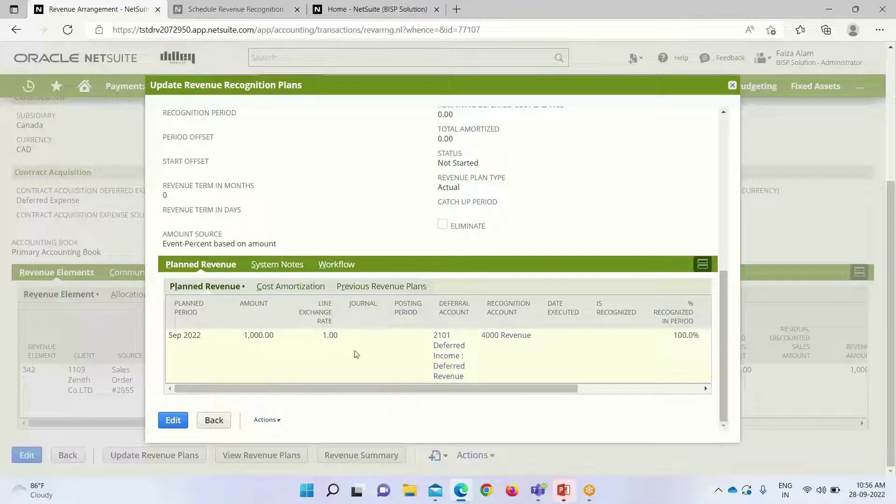
pyautogui.scroll(10, 497, 356)
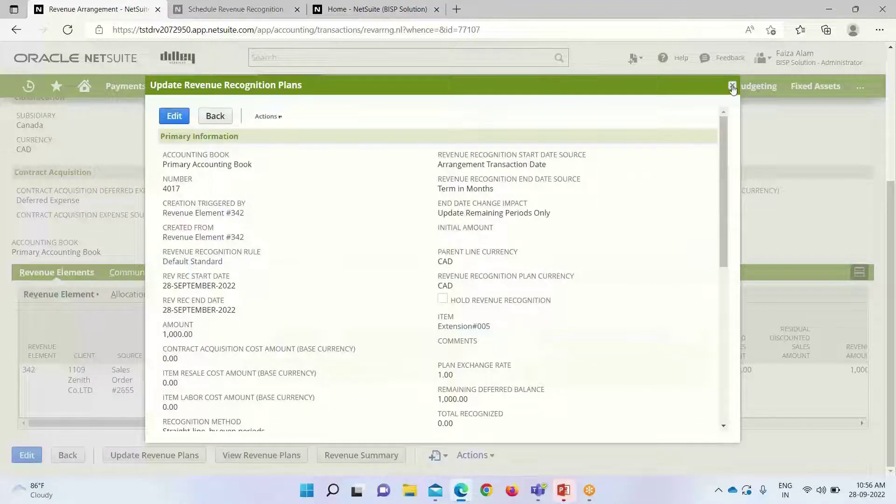
pyautogui.click(732, 86)
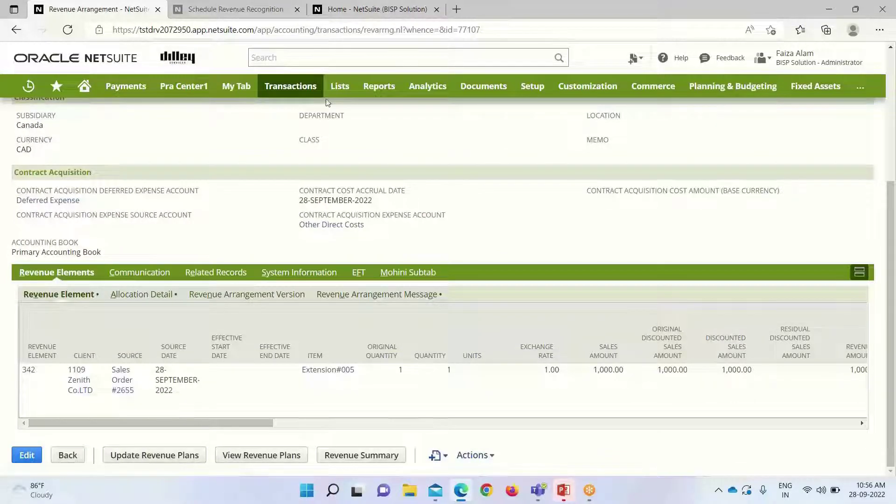
# Run revenue recognition journal entry creation for posting period Sep 2022 in the Canada subsidiary and refresh the process status.
pyautogui.moveTo(299, 94)
pyautogui.moveTo(279, 184)
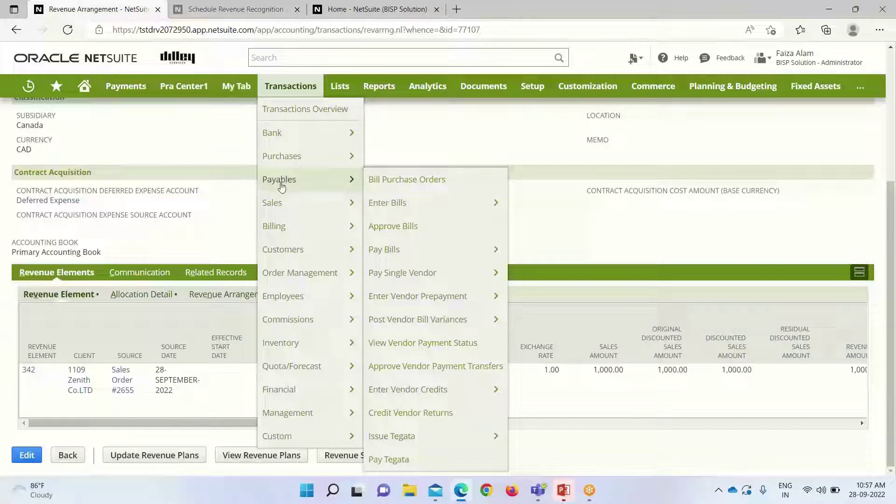
pyautogui.moveTo(302, 310)
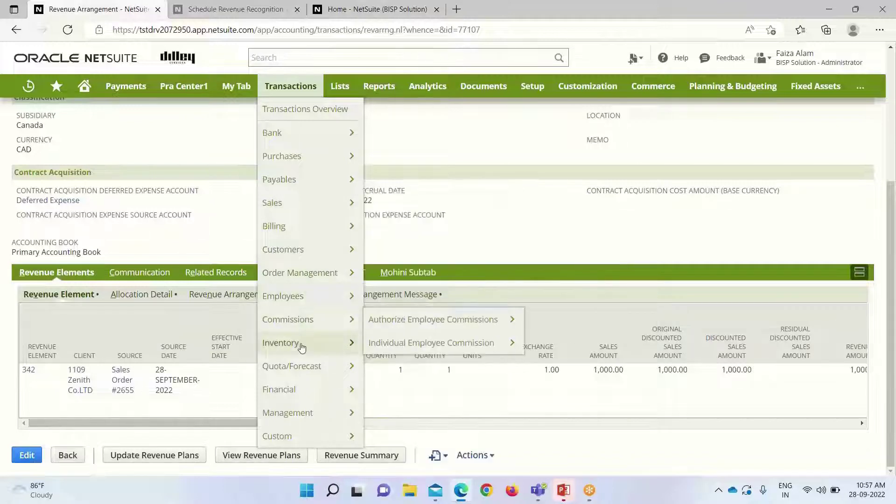
pyautogui.moveTo(297, 366)
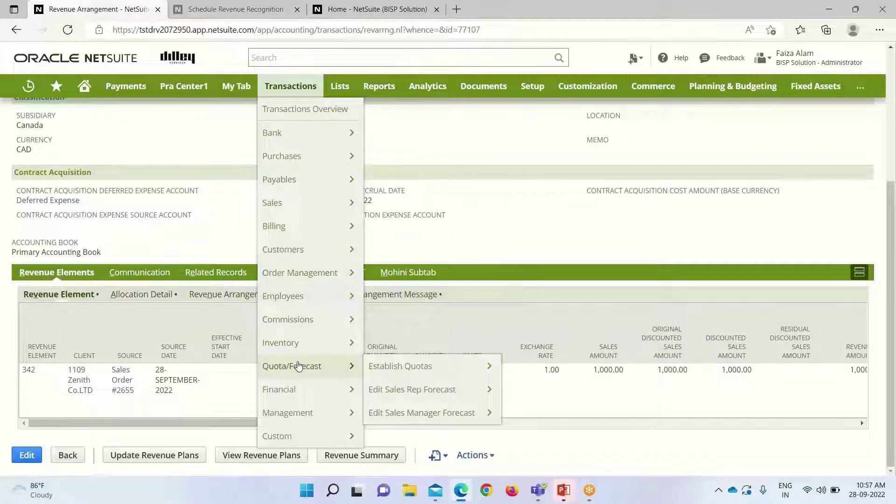
pyautogui.moveTo(297, 386)
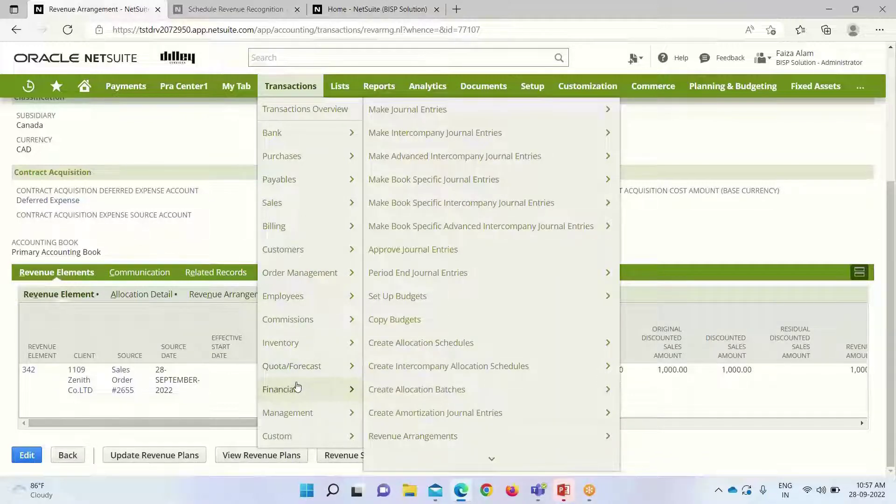
pyautogui.moveTo(491, 458)
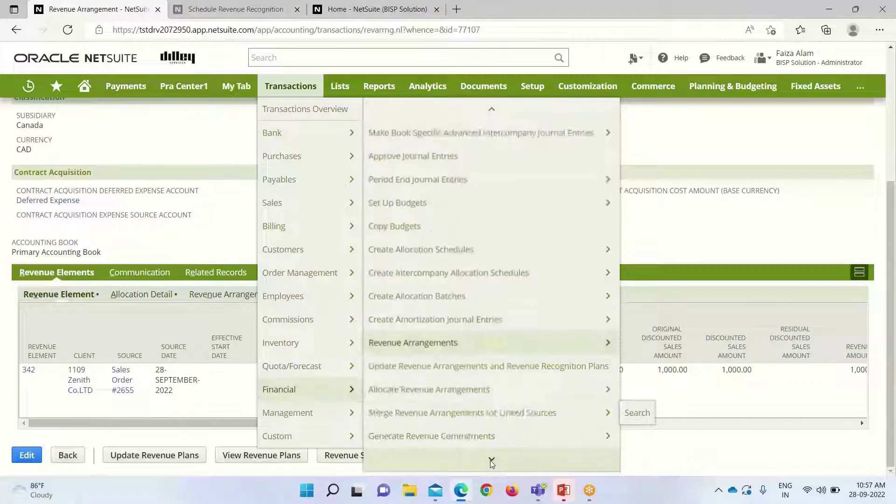
pyautogui.moveTo(460, 420)
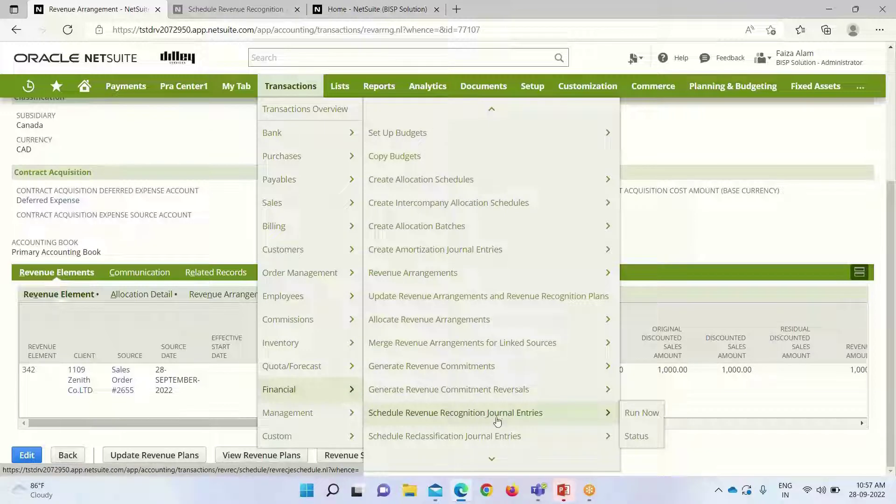
pyautogui.click(649, 422)
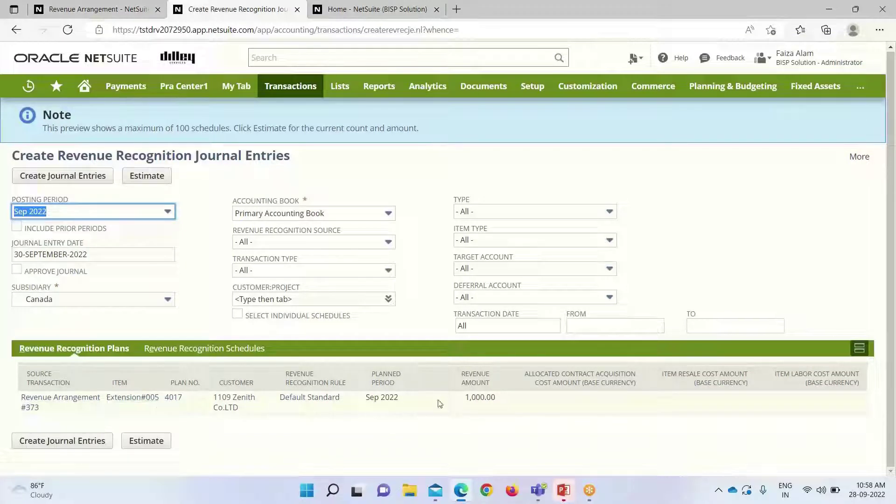
pyautogui.click(75, 176)
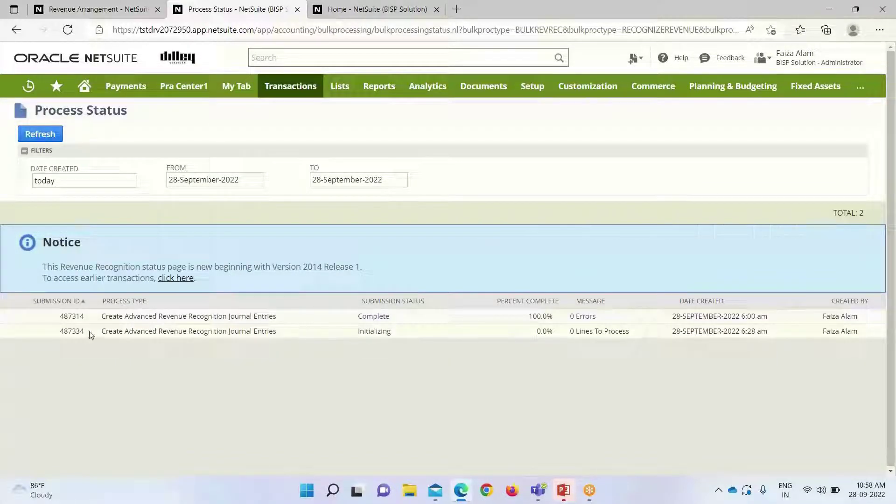
pyautogui.click(40, 135)
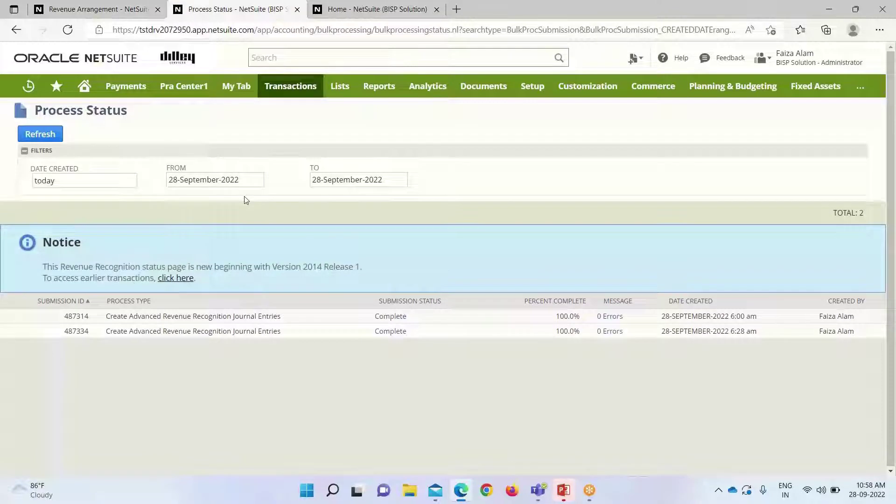
# Open the journal generated by the latest revenue recognition submission and approve it, checking its debit and credit lines.
pyautogui.click(390, 333)
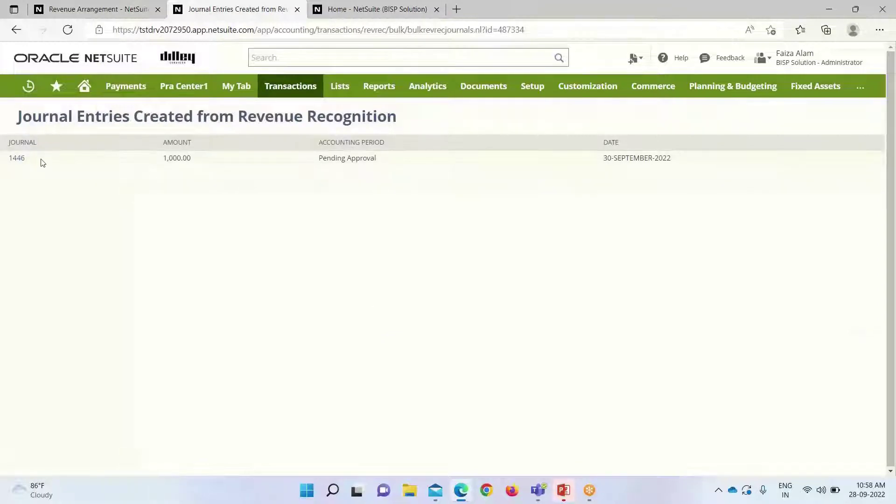
pyautogui.click(17, 159)
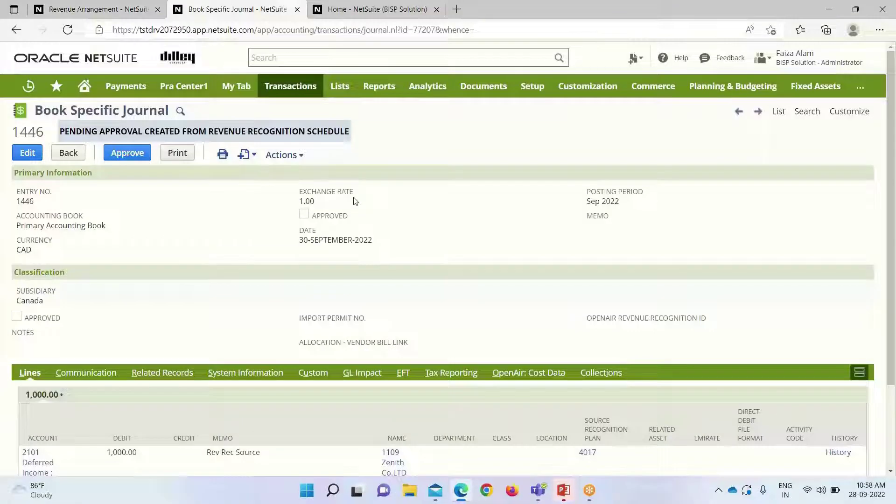
pyautogui.scroll(-3, 252, 190)
pyautogui.scroll(3, 255, 191)
pyautogui.scroll(-3, 255, 191)
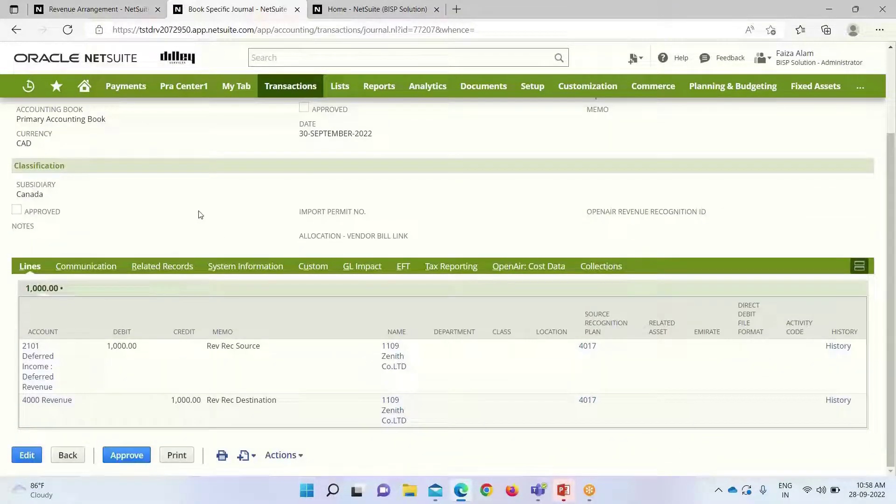
pyautogui.scroll(3, 200, 214)
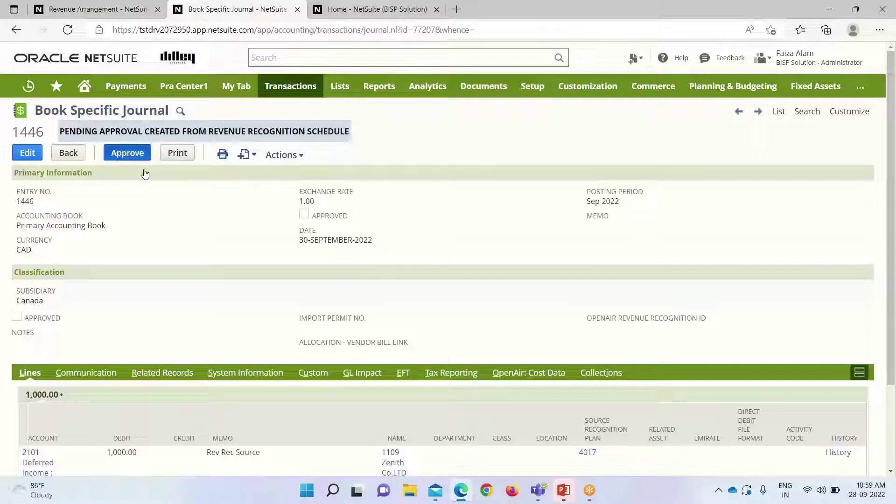
pyautogui.click(128, 158)
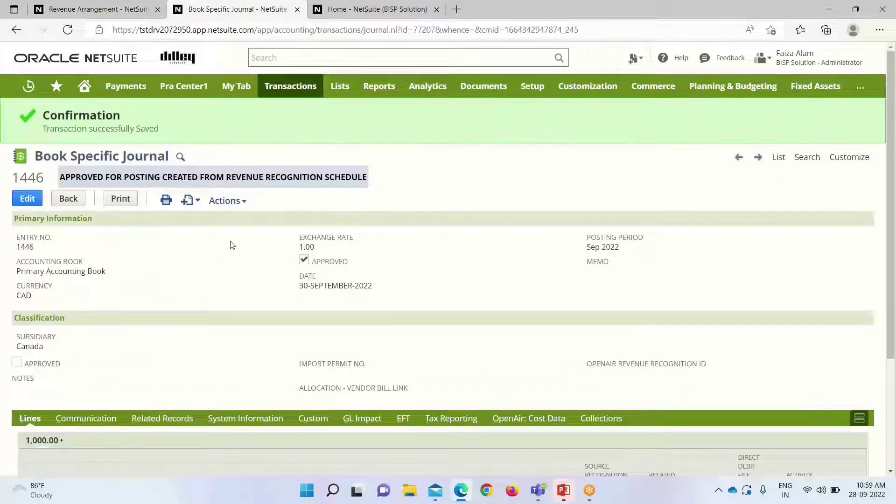
pyautogui.scroll(-3, 202, 222)
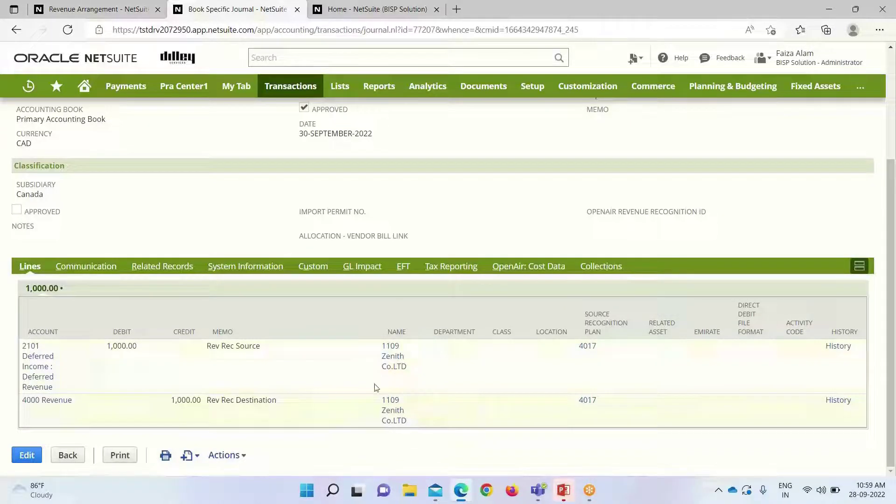
# Open the source recognition plan from the journal line and examine its status, recognized amounts and planned revenue.
pyautogui.click(591, 350)
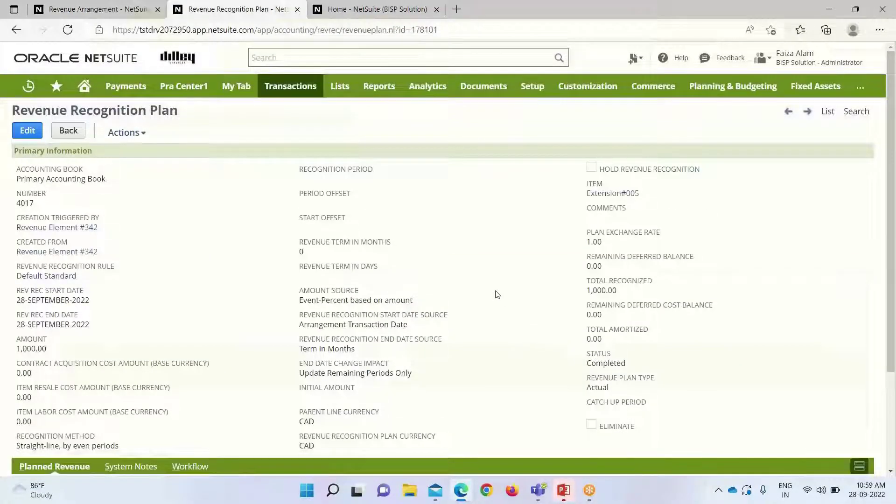
pyautogui.scroll(-3, 498, 294)
pyautogui.scroll(3, 497, 294)
pyautogui.scroll(-3, 513, 296)
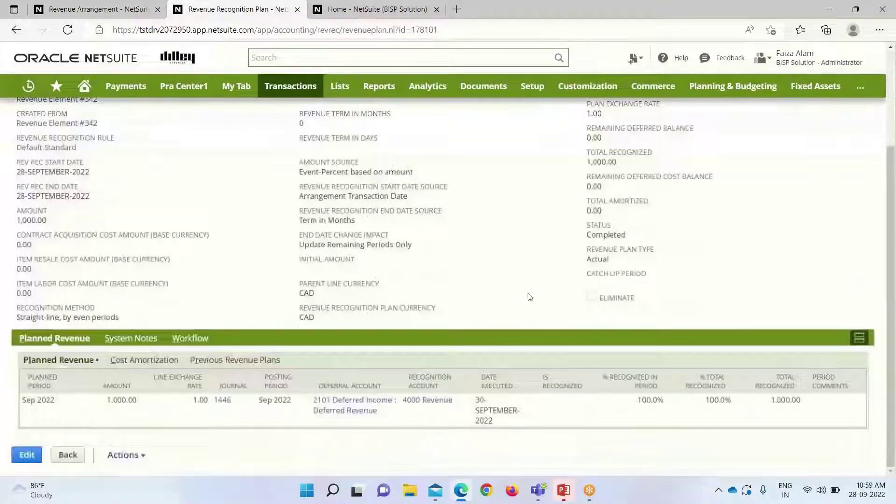